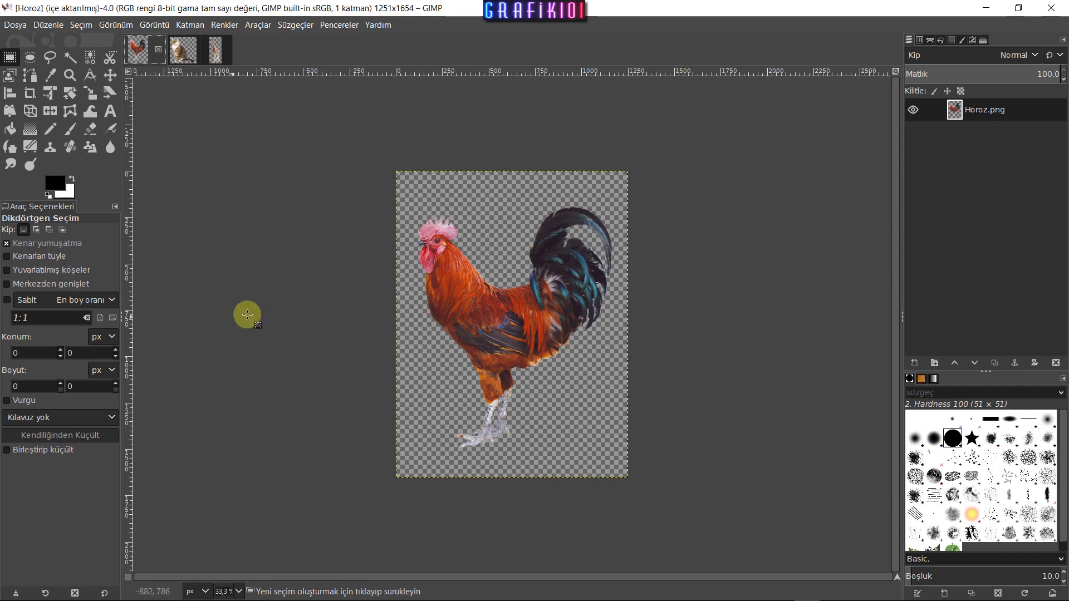
click(186, 49)
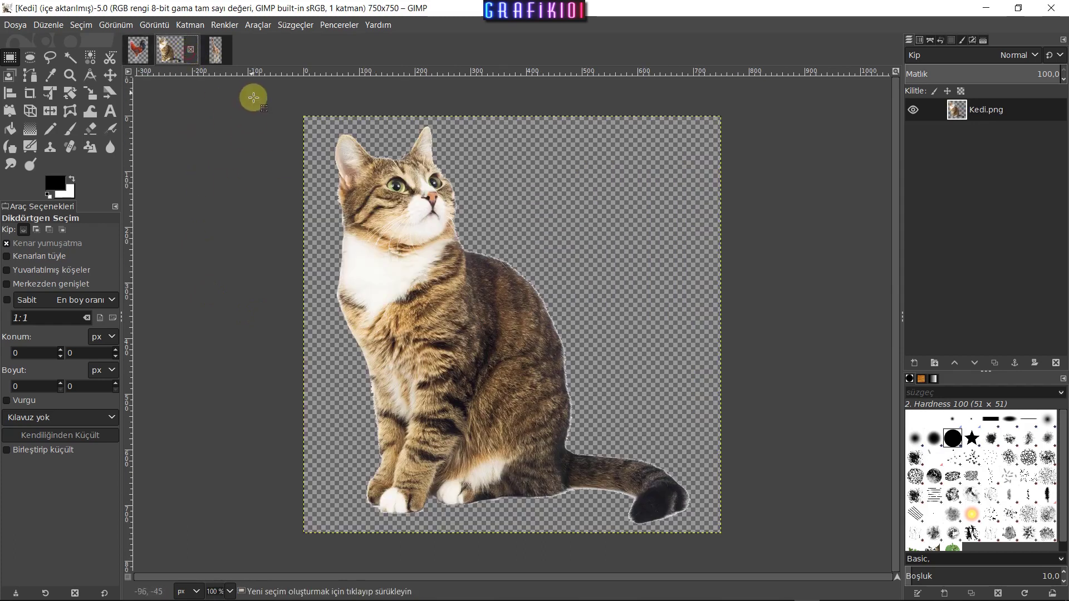
click(215, 49)
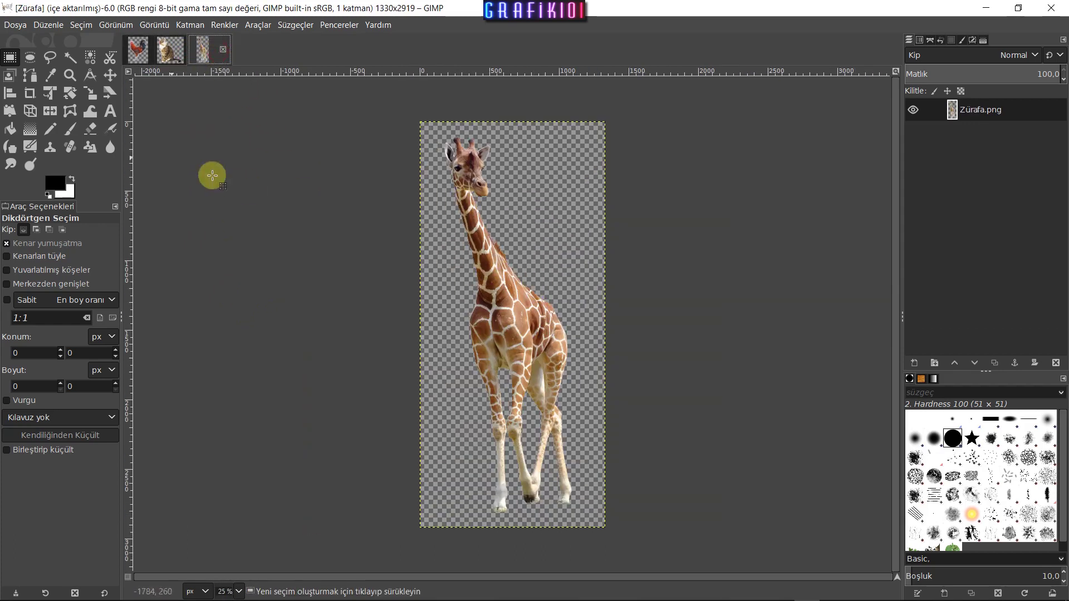
key(less)
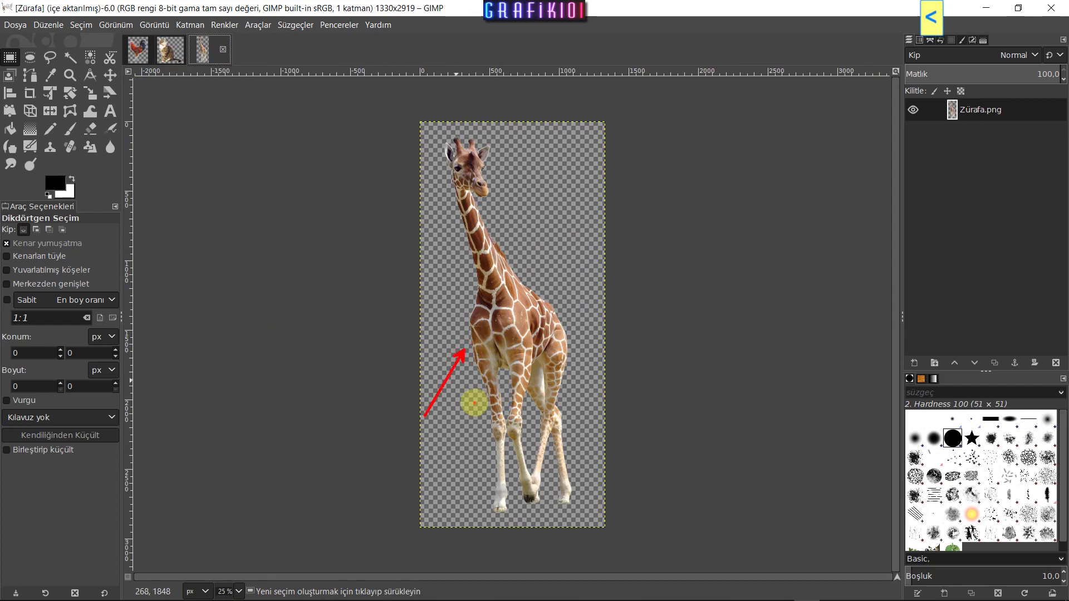
right_click(984, 111)
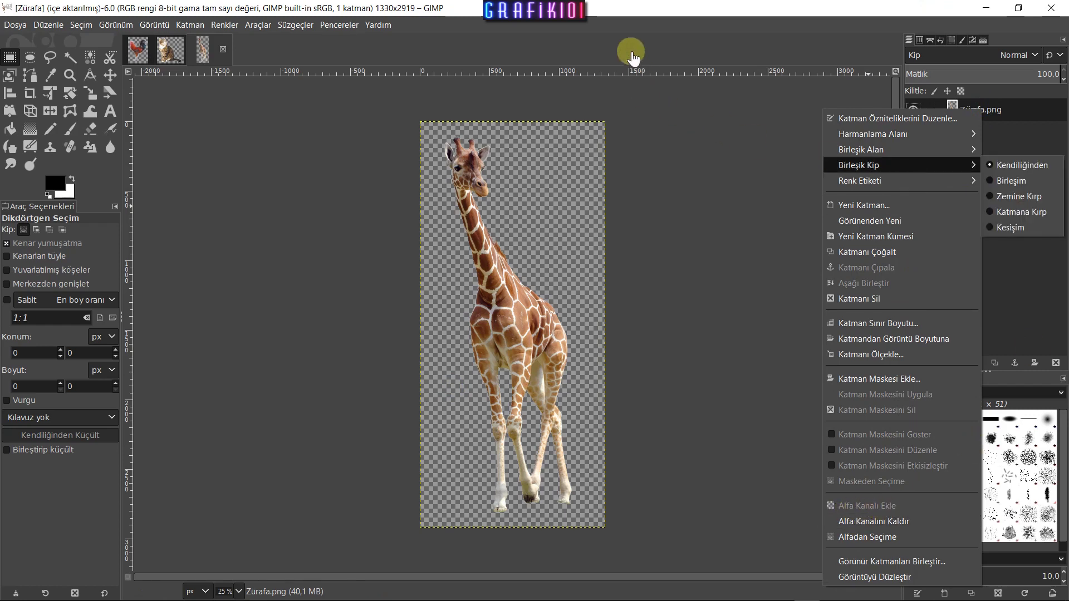
click(585, 235)
key(less)
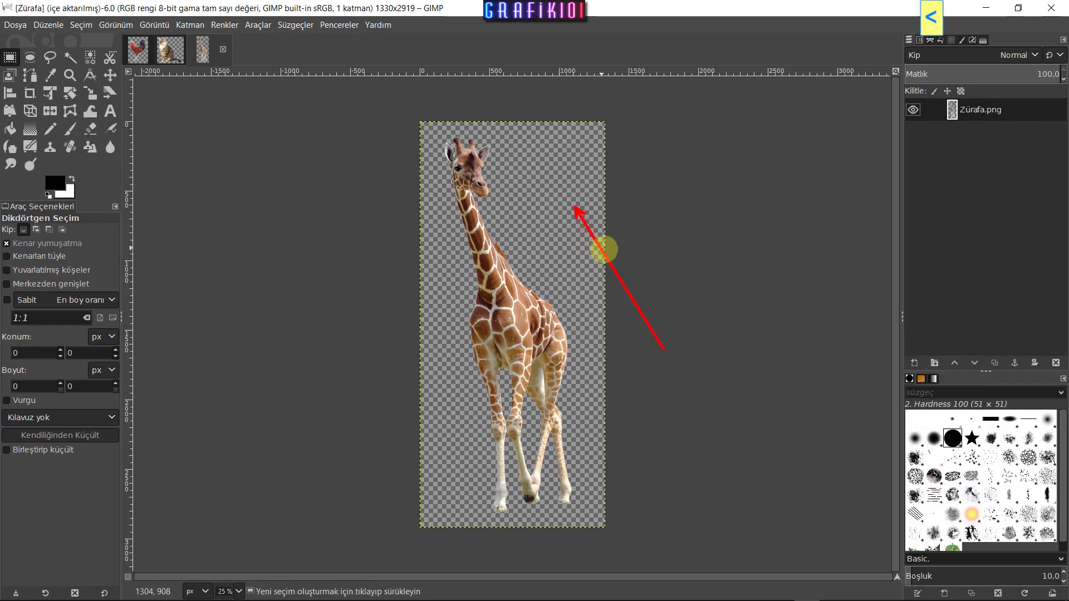
click(138, 52)
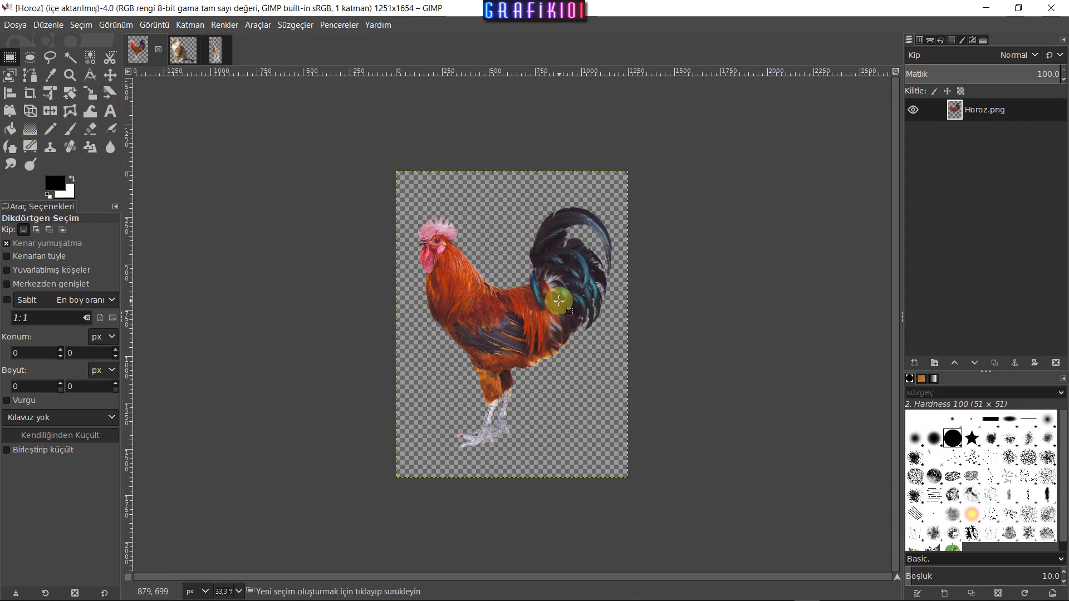
Run Long Shadow on the rooster with angle -180 and Shadow only composition
click(297, 25)
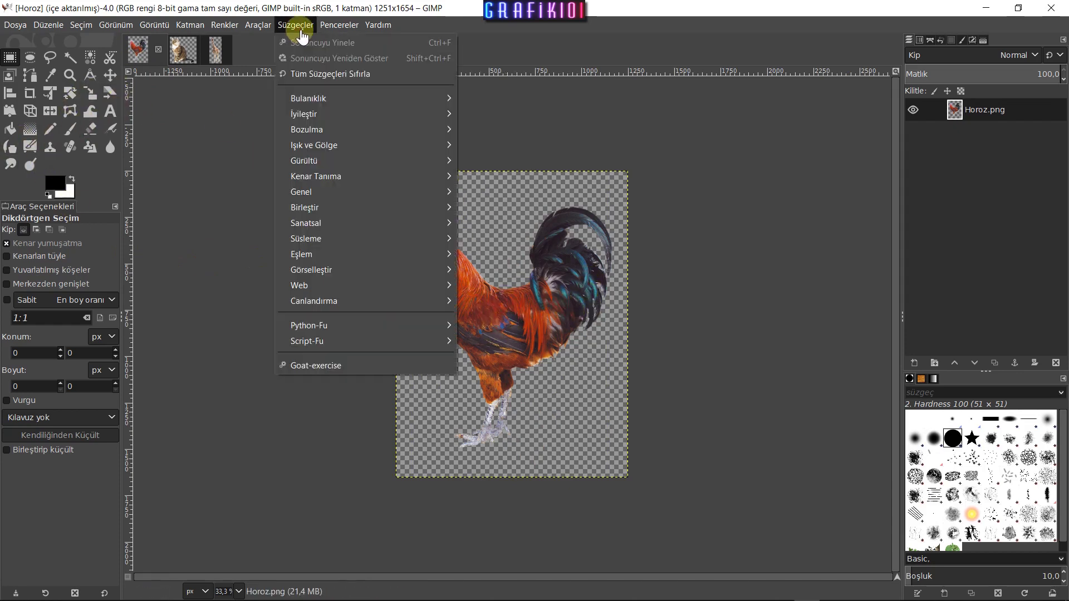
mouse_move(314, 145)
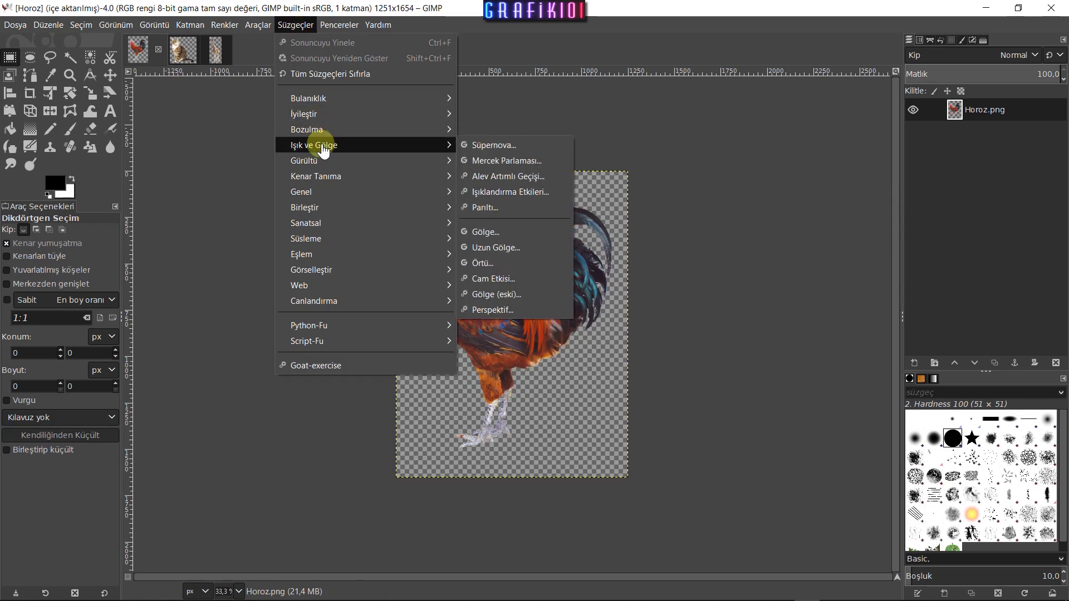
click(497, 247)
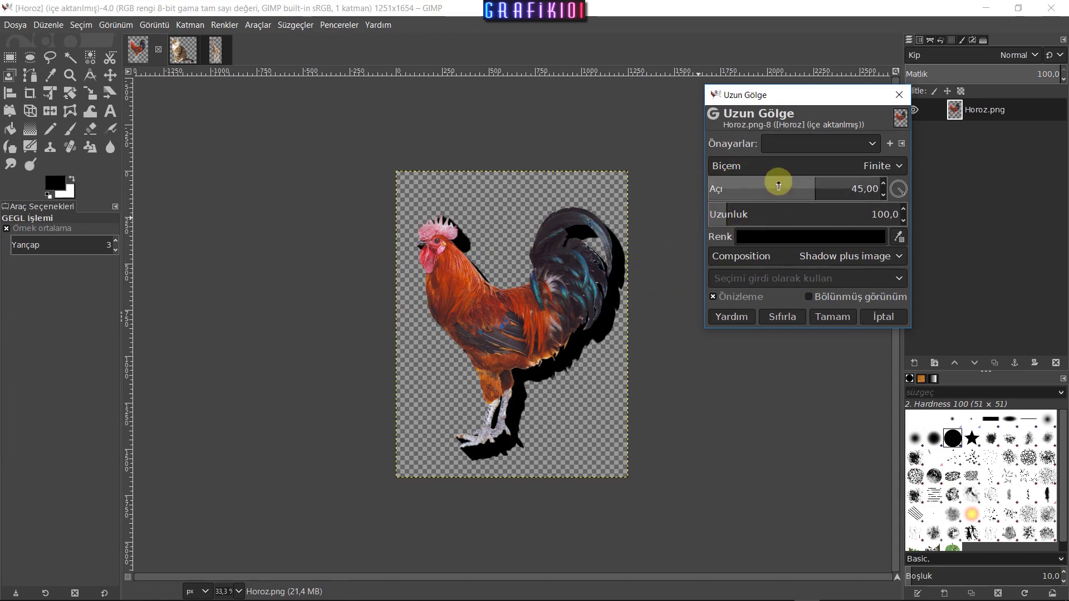
drag(777, 184, 708, 215)
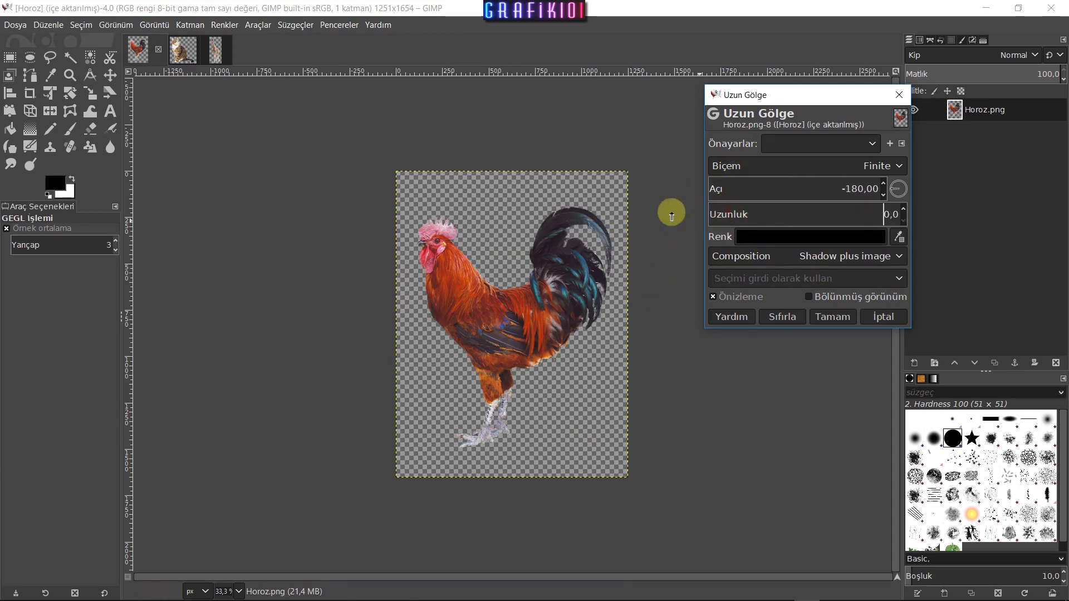
click(796, 256)
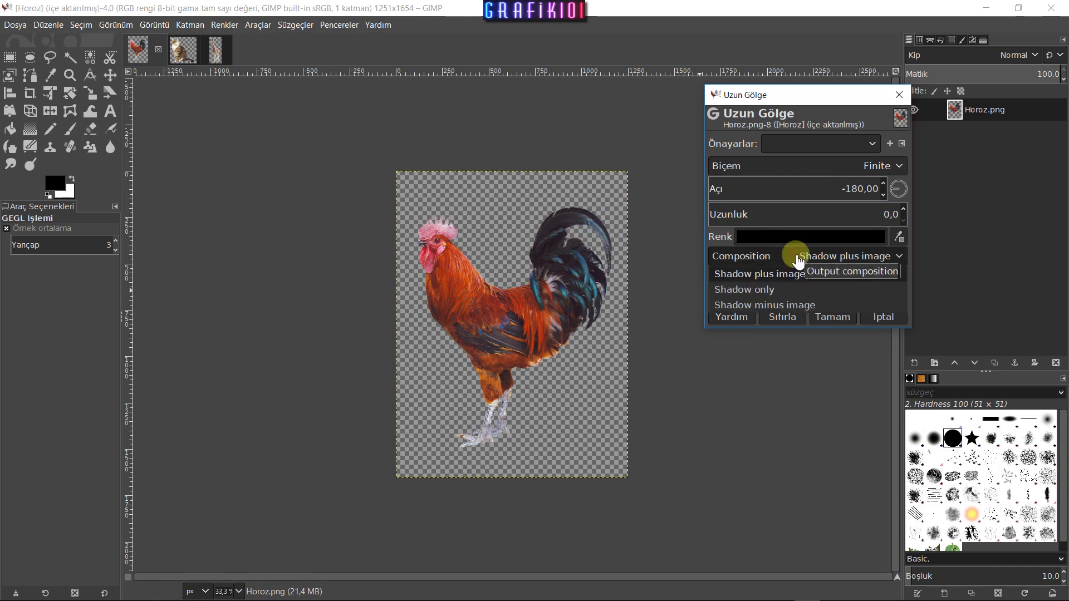
click(770, 291)
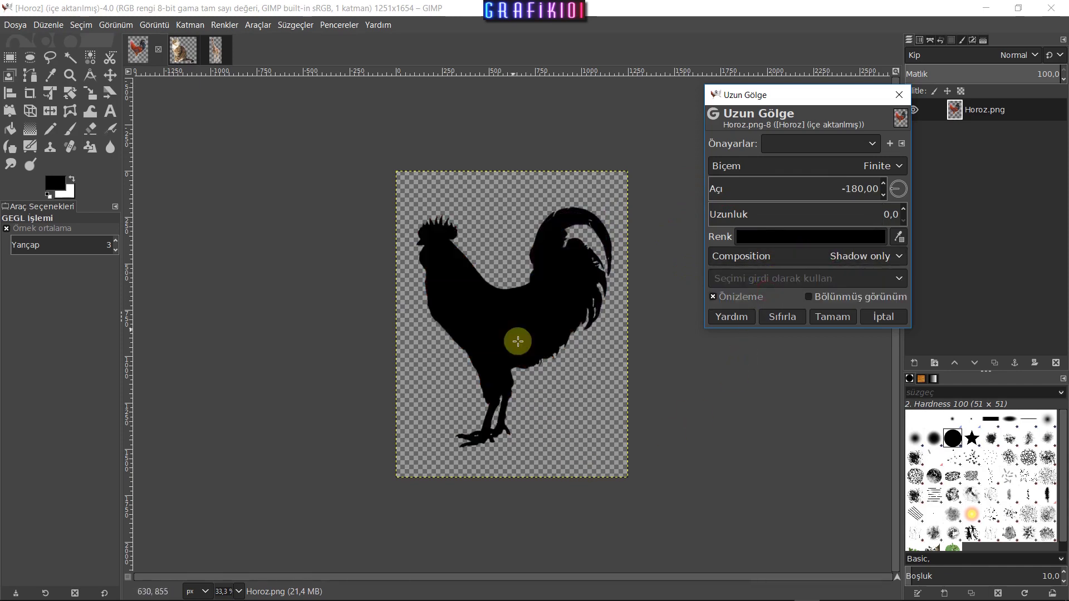
scroll(498, 327, up, 2)
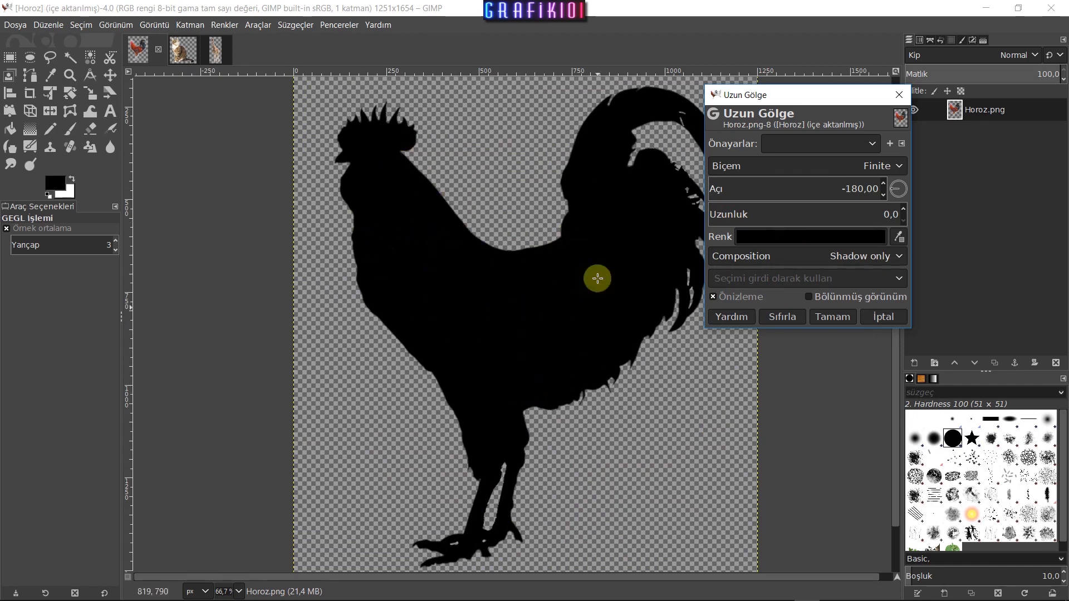
Set the shadow colour to dark teal 043527 and apply the effect
click(795, 238)
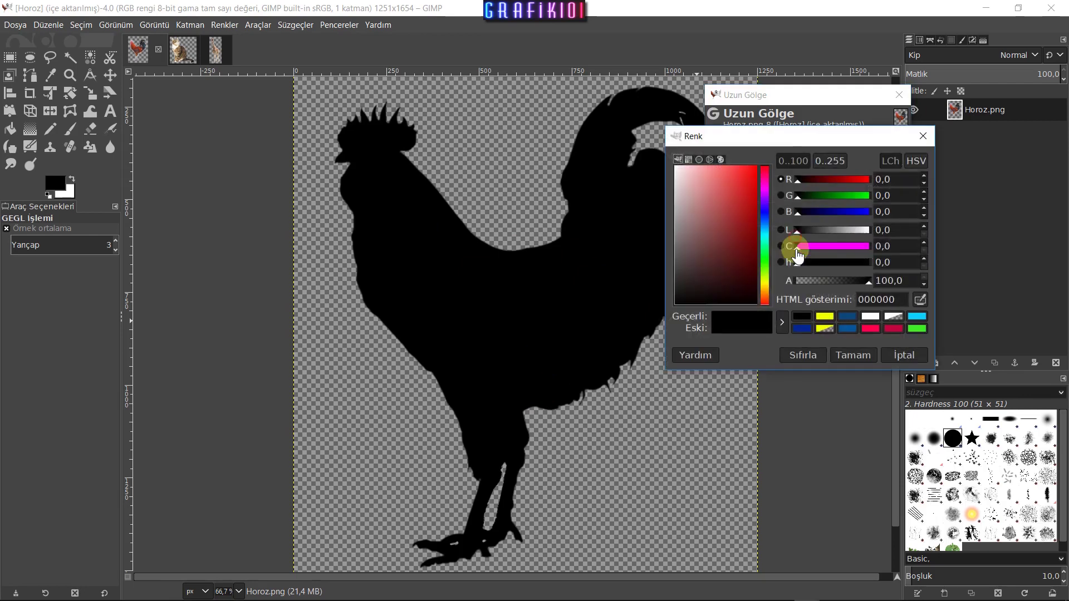
click(764, 243)
mouse_move(749, 245)
mouse_down()
mouse_move(734, 261)
mouse_move(746, 281)
mouse_move(730, 273)
mouse_move(752, 282)
mouse_up()
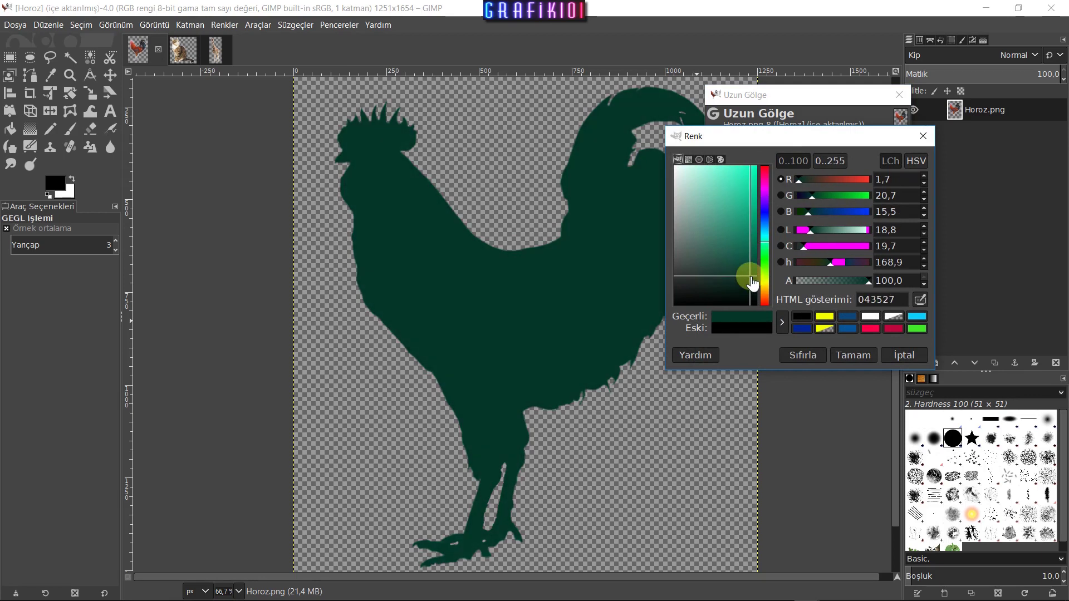
click(853, 356)
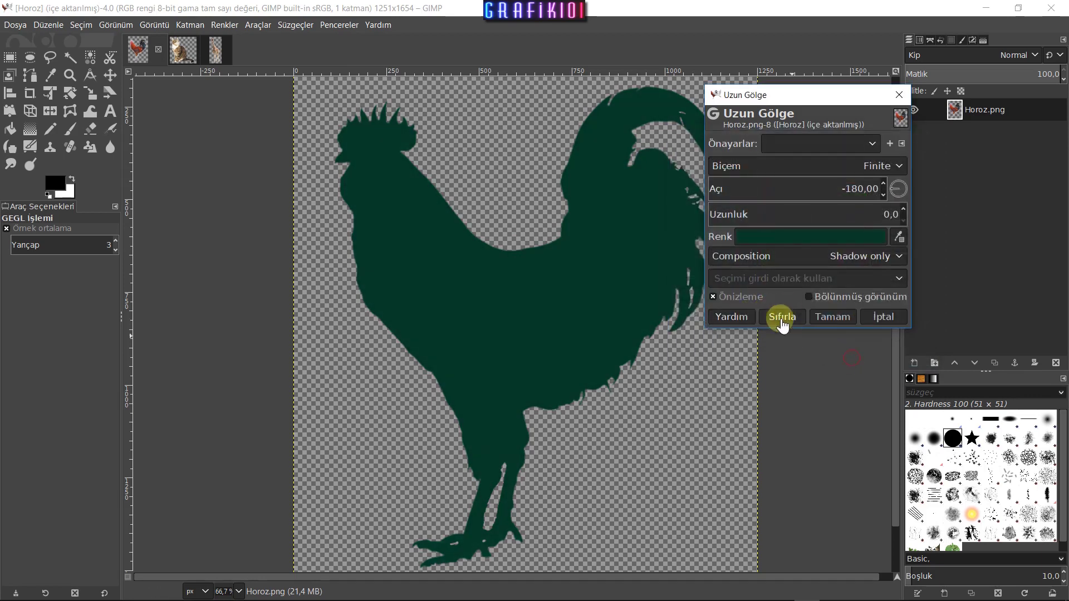
click(829, 322)
Add a white-filled layer named 1 beneath the Horoz.png rooster layer
scroll(609, 370, down, 1)
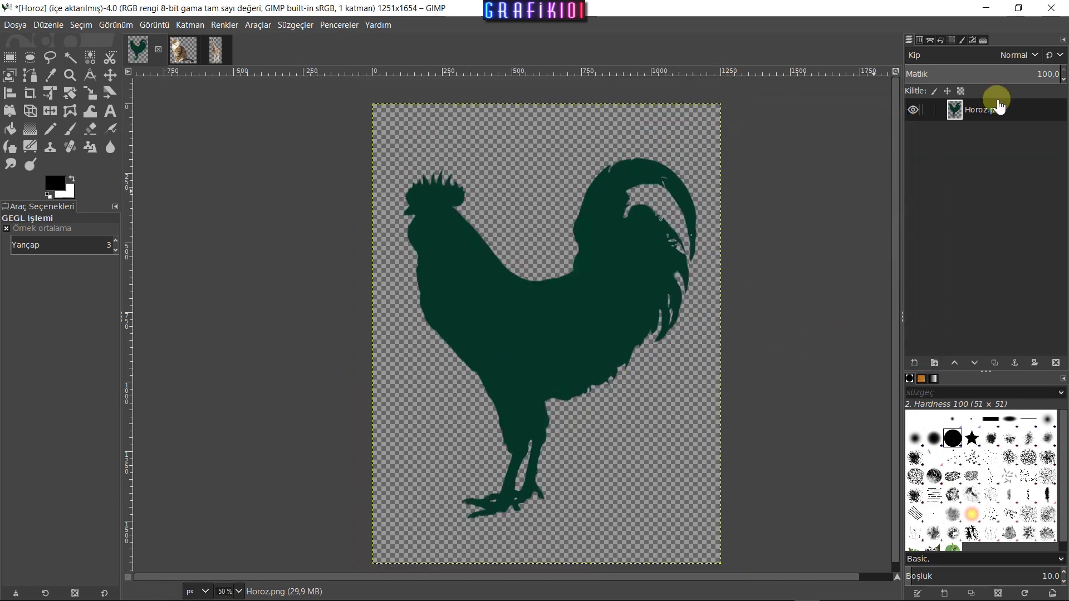
click(913, 363)
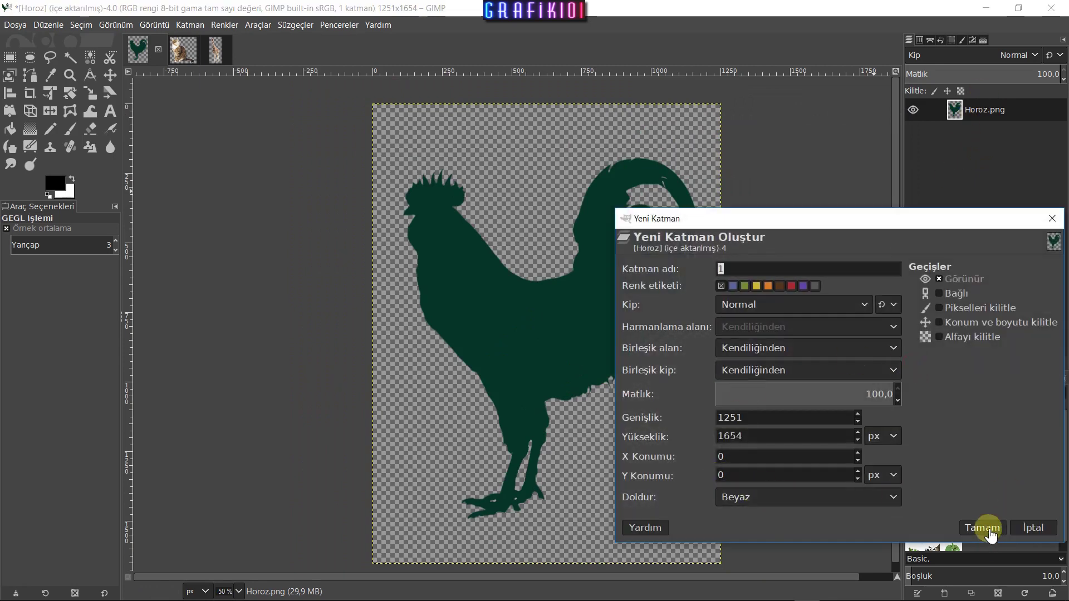
click(982, 528)
drag(973, 134, 985, 107)
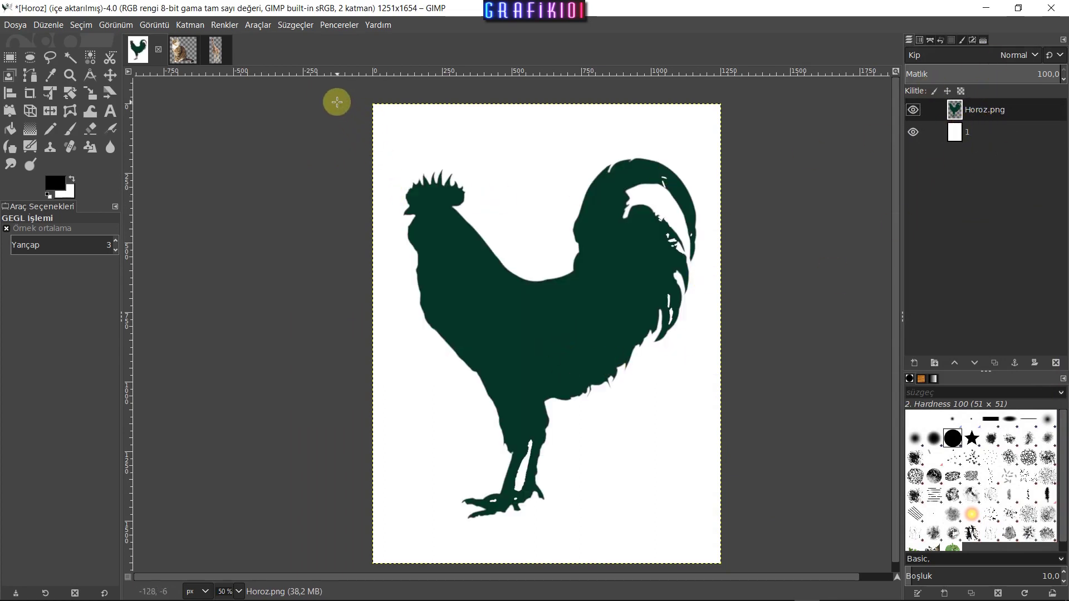
click(296, 25)
mouse_move(314, 160)
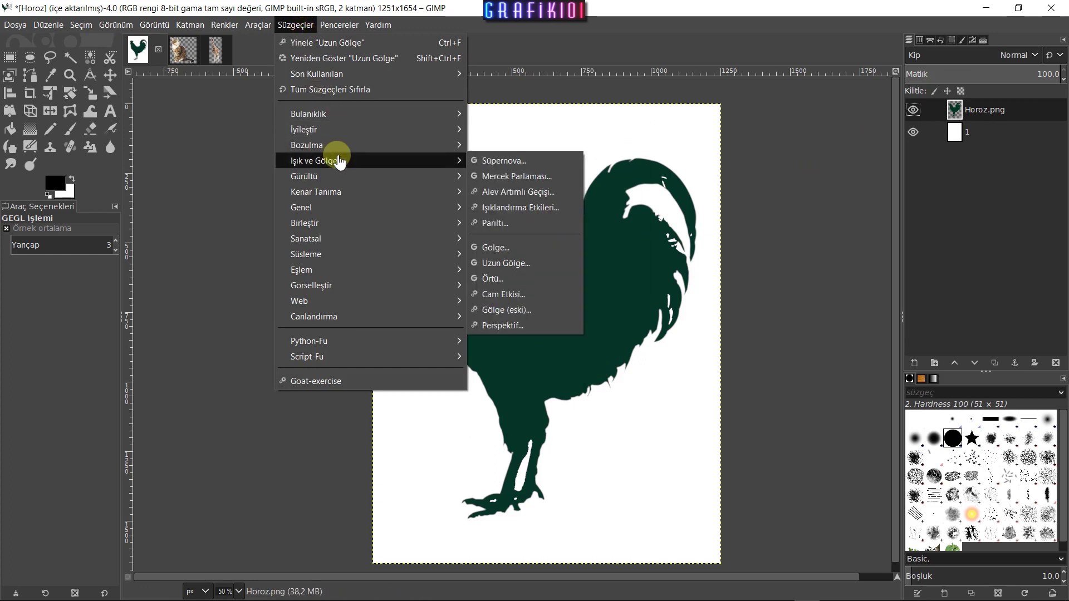
Apply a drop shadow with unlinked offsets X≈27.7, Y≈24.4 and opacity ≈0.99
click(516, 246)
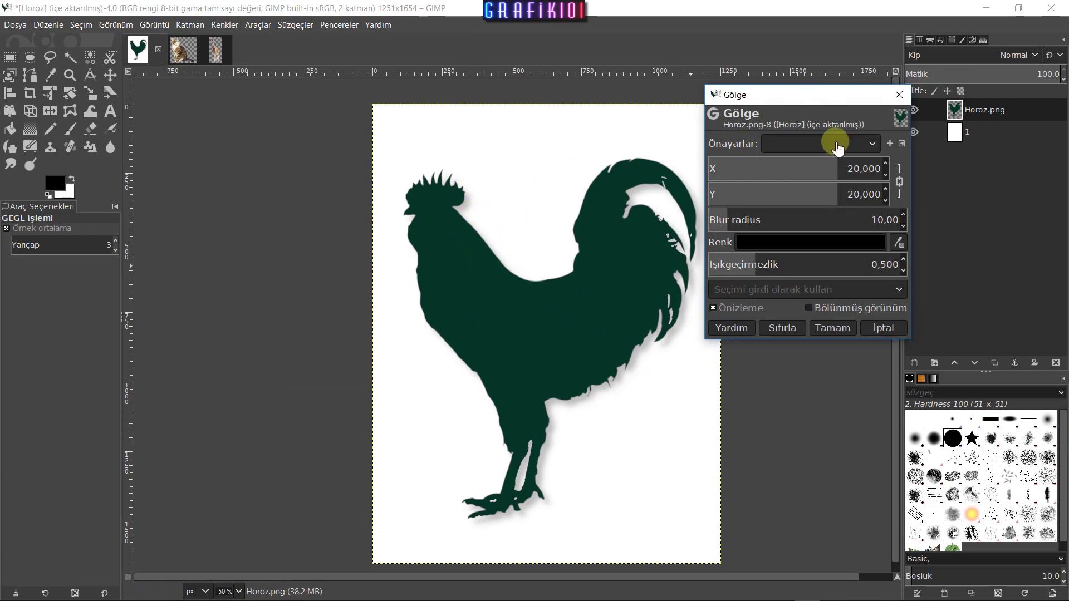
drag(792, 99, 838, 111)
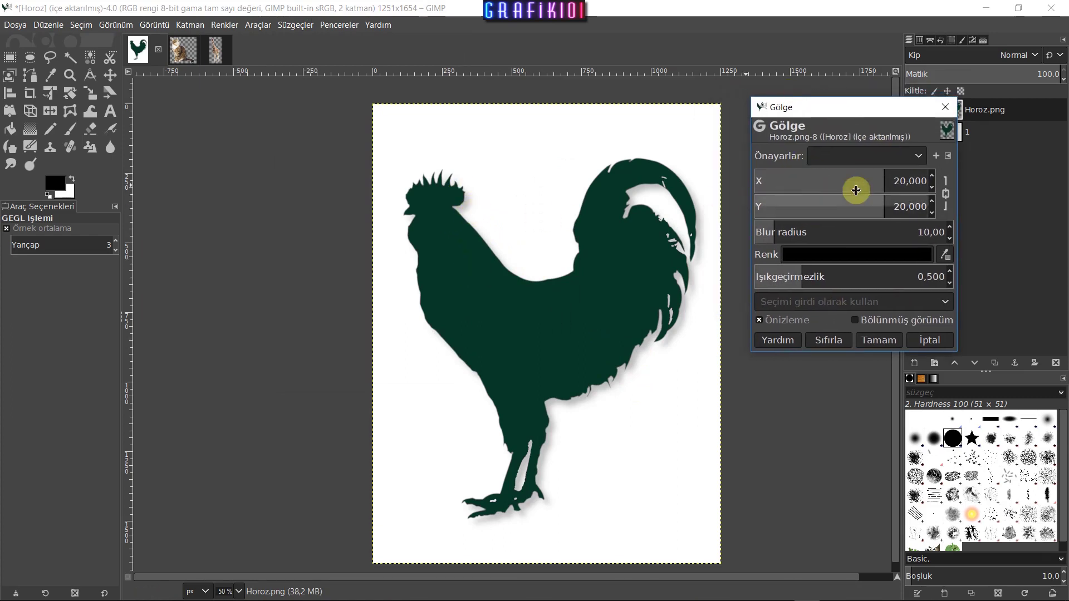
click(946, 194)
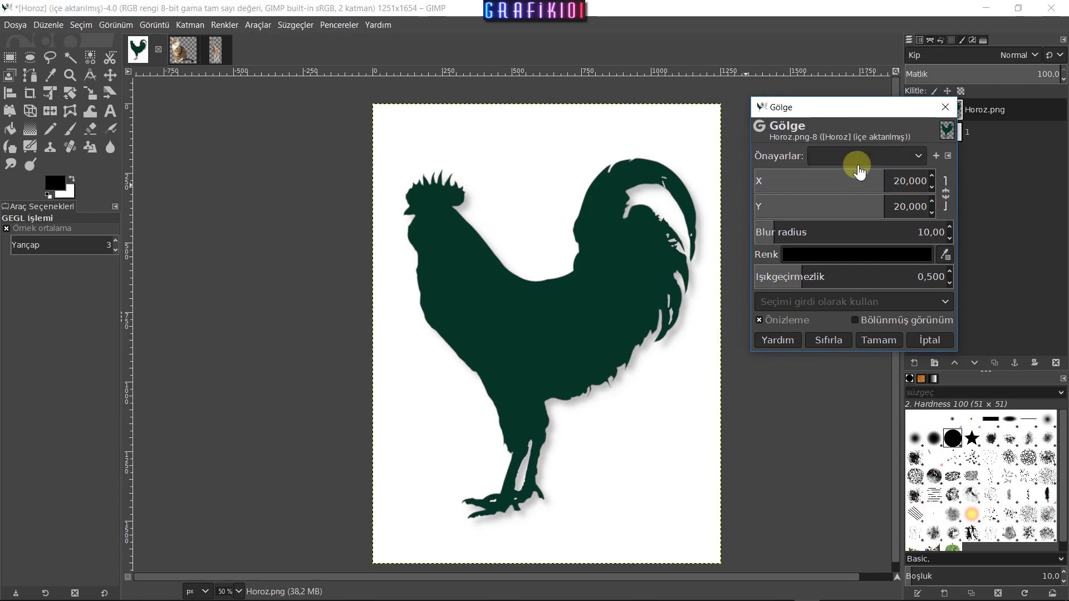
mouse_move(842, 179)
mouse_down()
mouse_move(846, 200)
mouse_move(835, 210)
mouse_move(880, 196)
mouse_move(899, 204)
mouse_up()
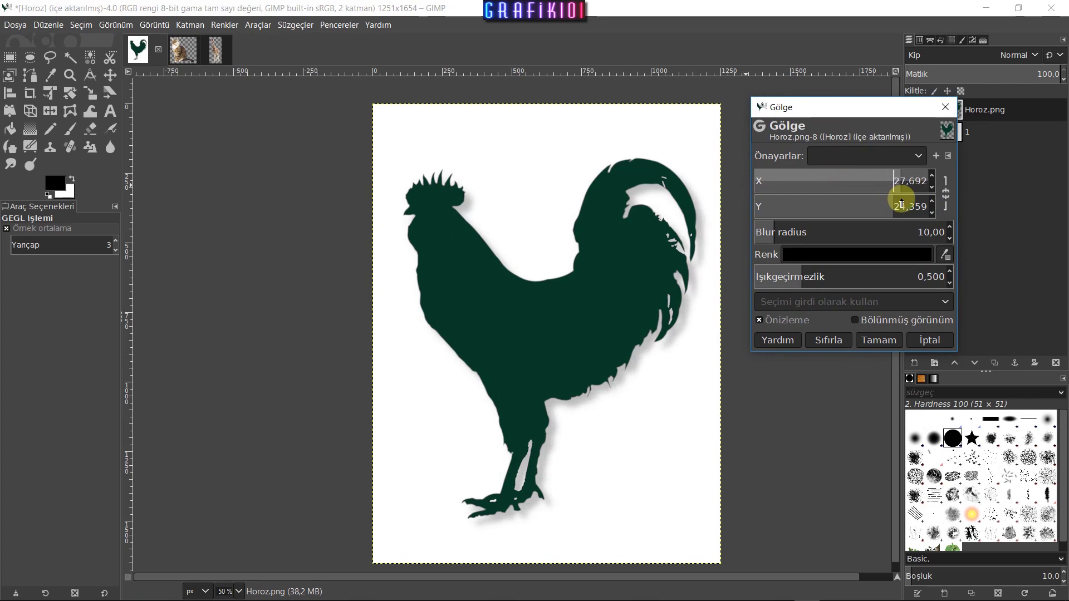
click(796, 276)
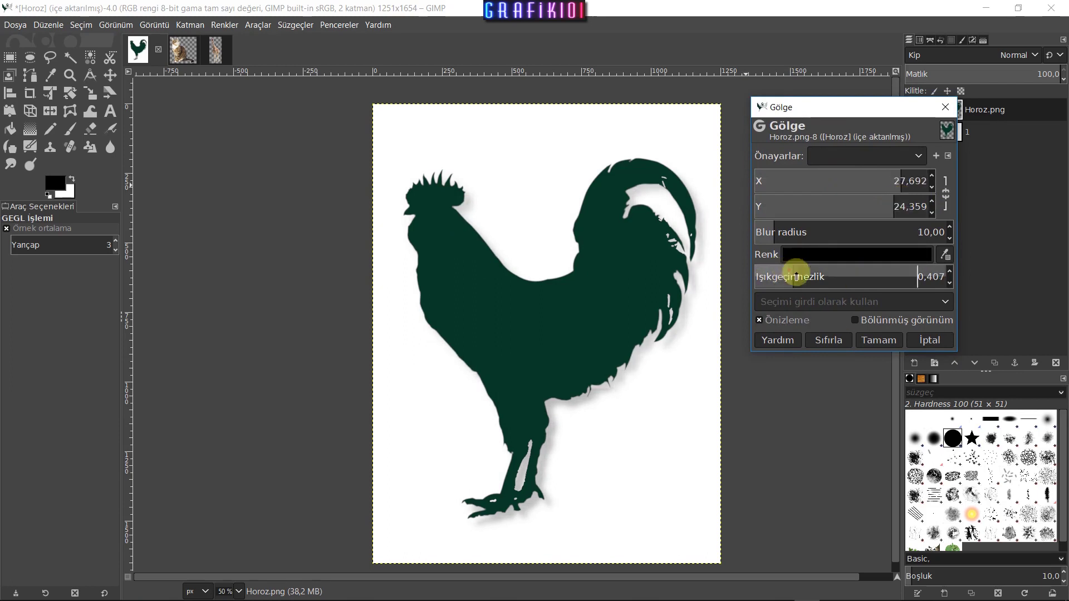
drag(796, 276, 847, 283)
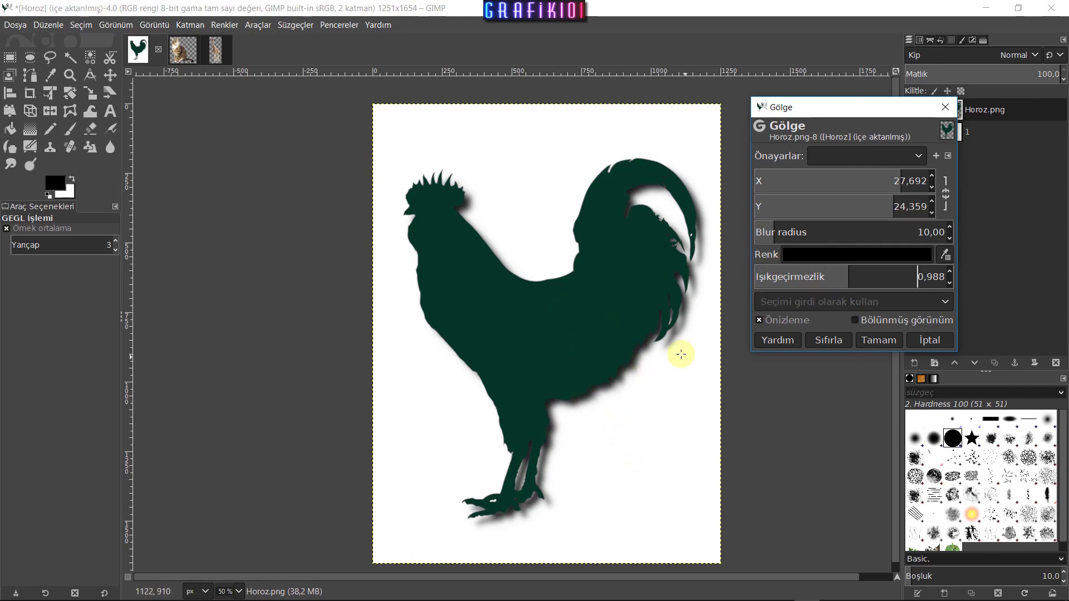
click(878, 340)
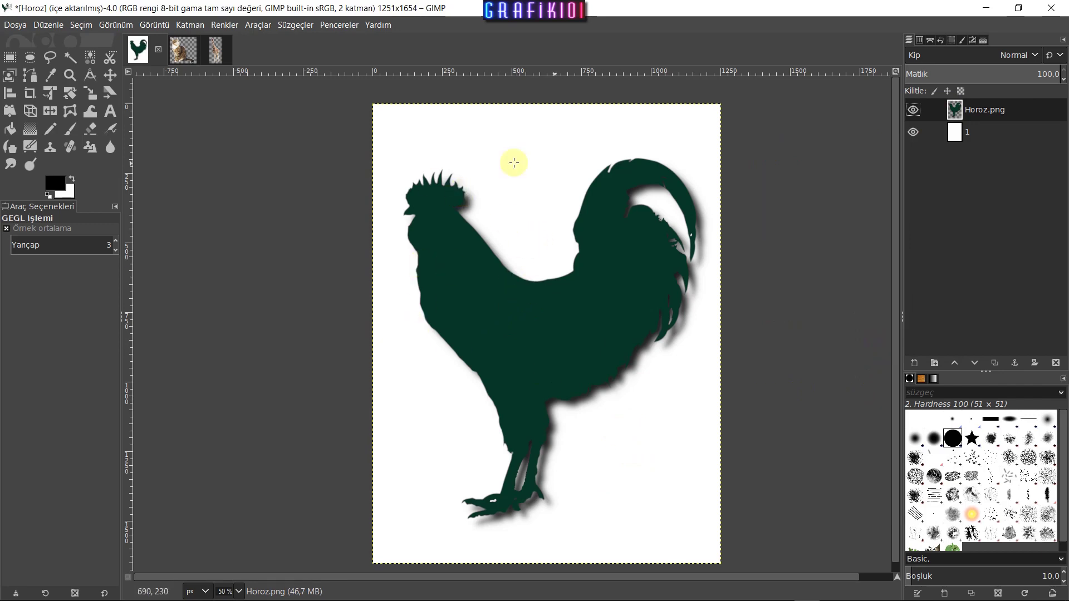
On the cat image, run Long Shadow with angle -180, length 0, Shadow only
click(188, 52)
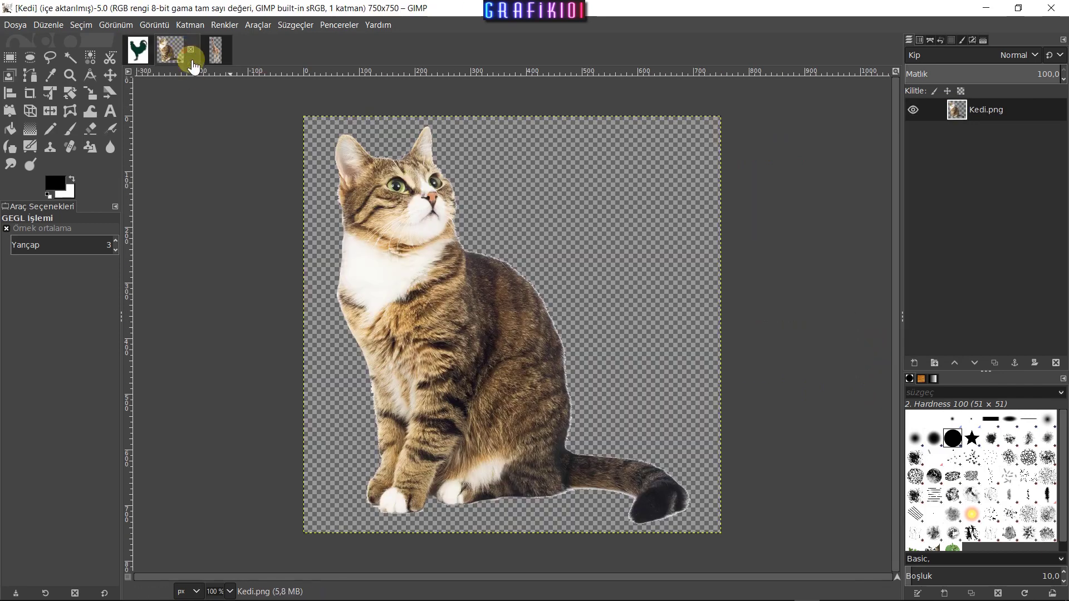
click(295, 26)
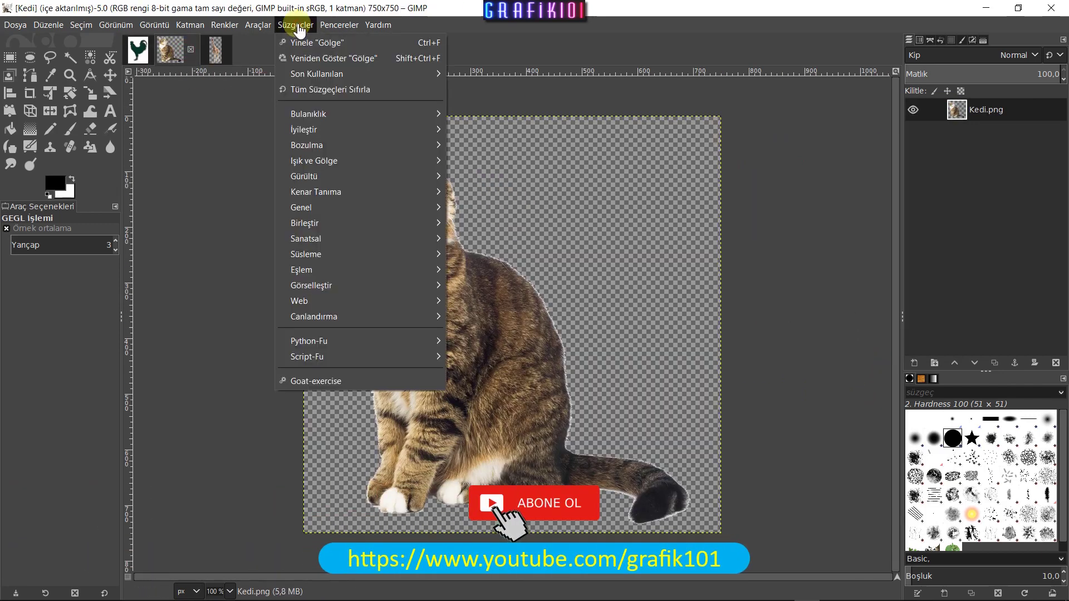
mouse_move(314, 161)
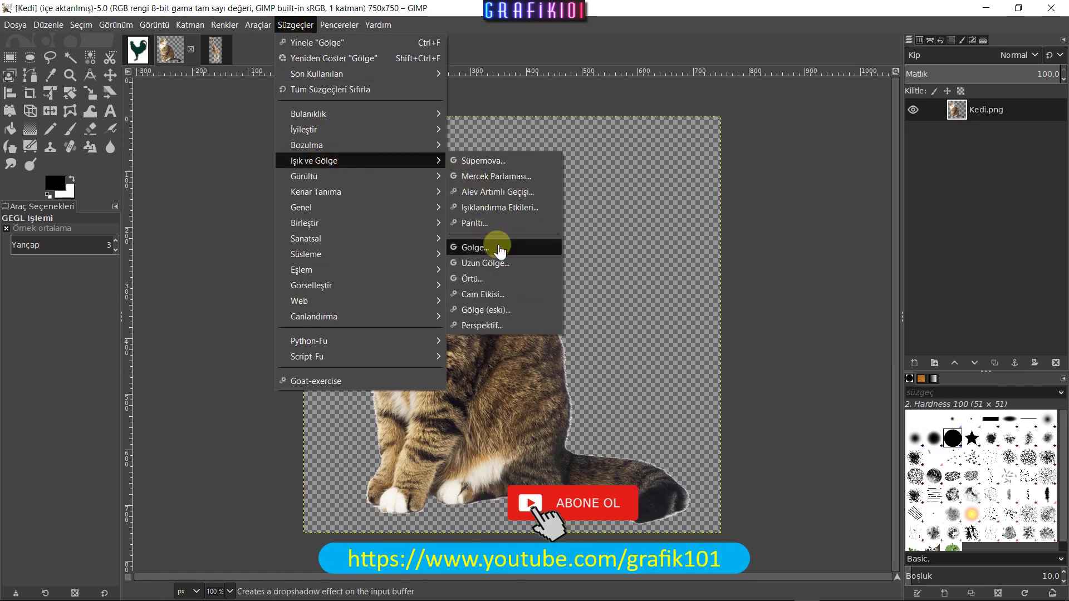
click(489, 243)
drag(807, 200, 710, 223)
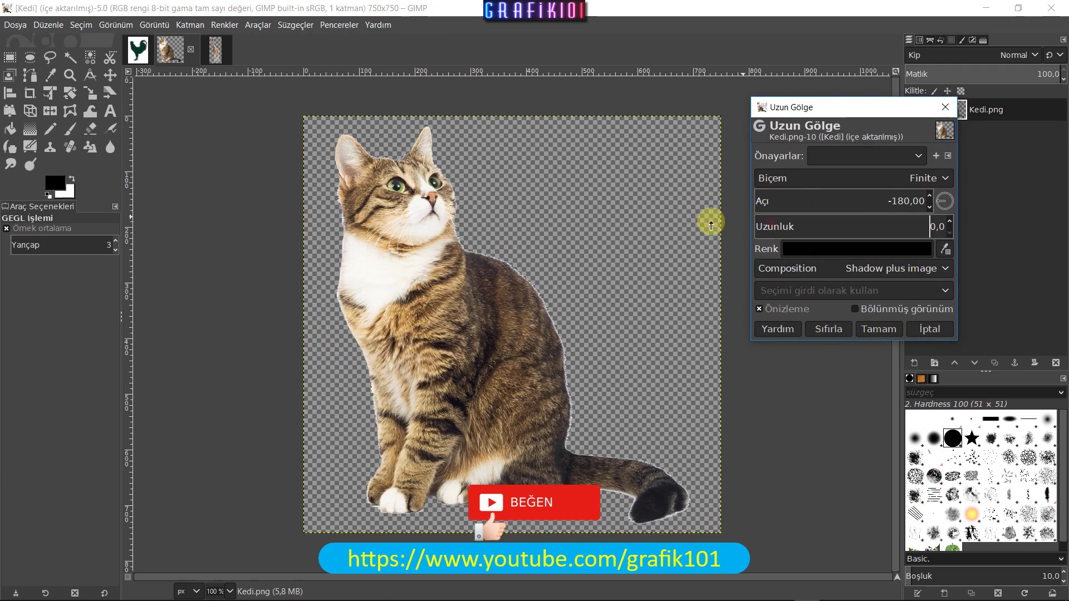
click(828, 273)
click(810, 302)
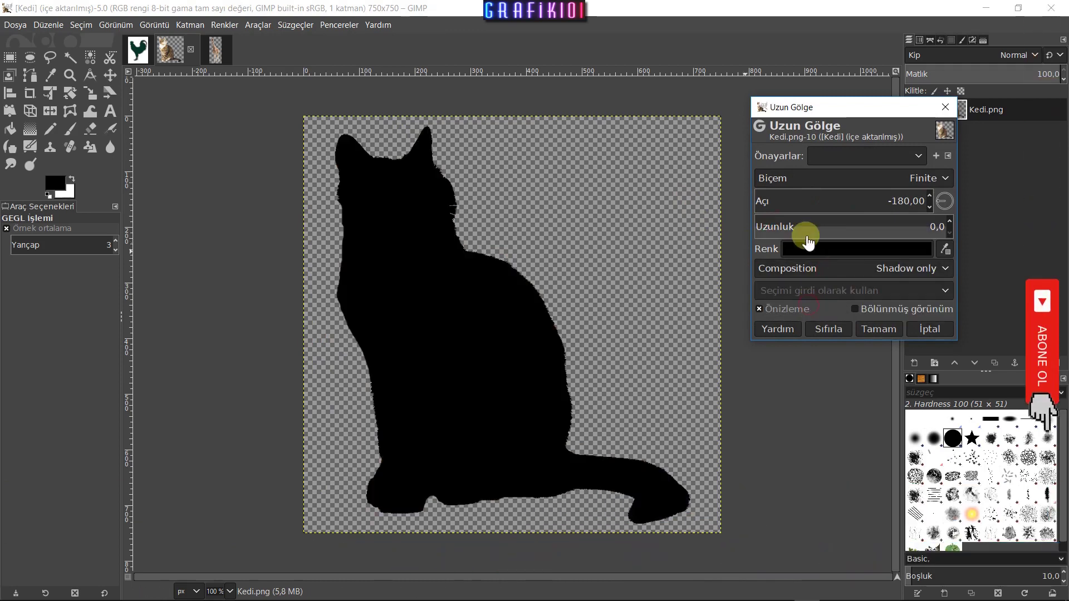
Make the cat silhouette pink, apply it, and Fuzzy Select the cat shape
click(835, 248)
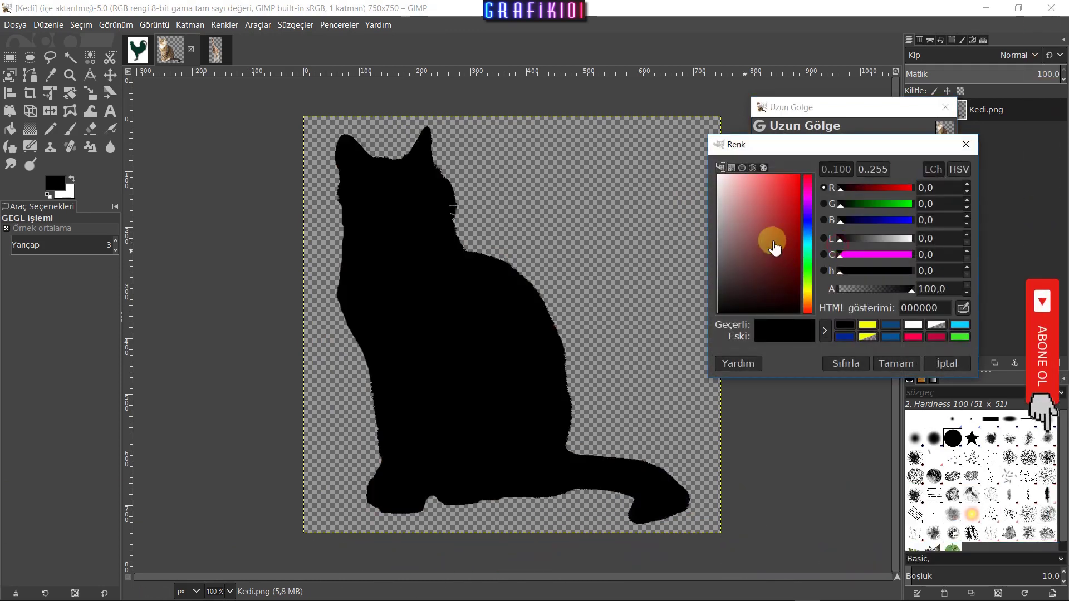
mouse_move(772, 242)
mouse_down()
mouse_move(793, 258)
mouse_move(793, 217)
mouse_up()
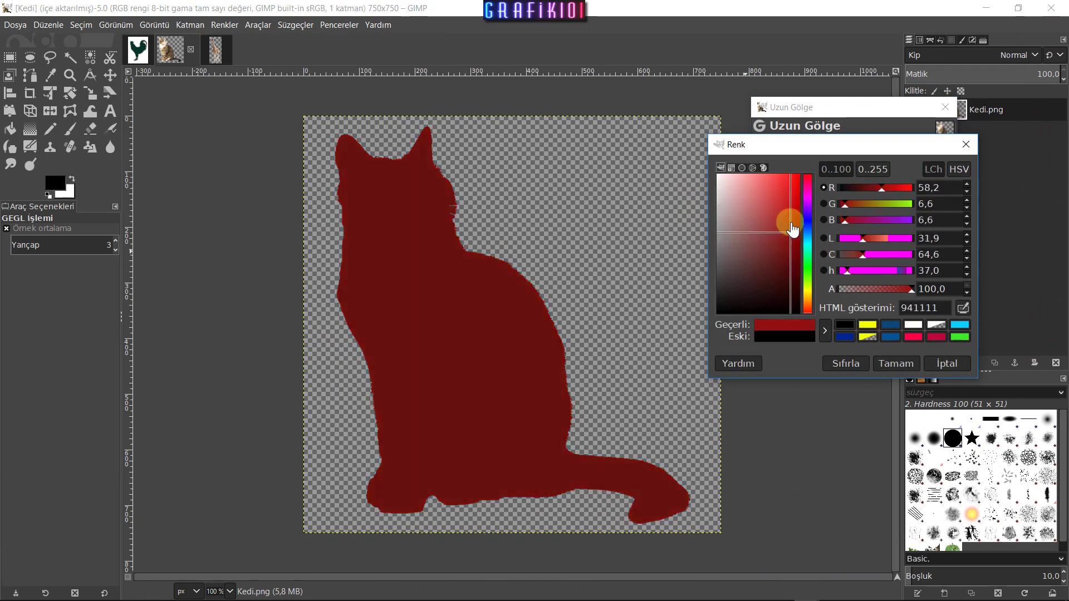
click(810, 188)
click(894, 363)
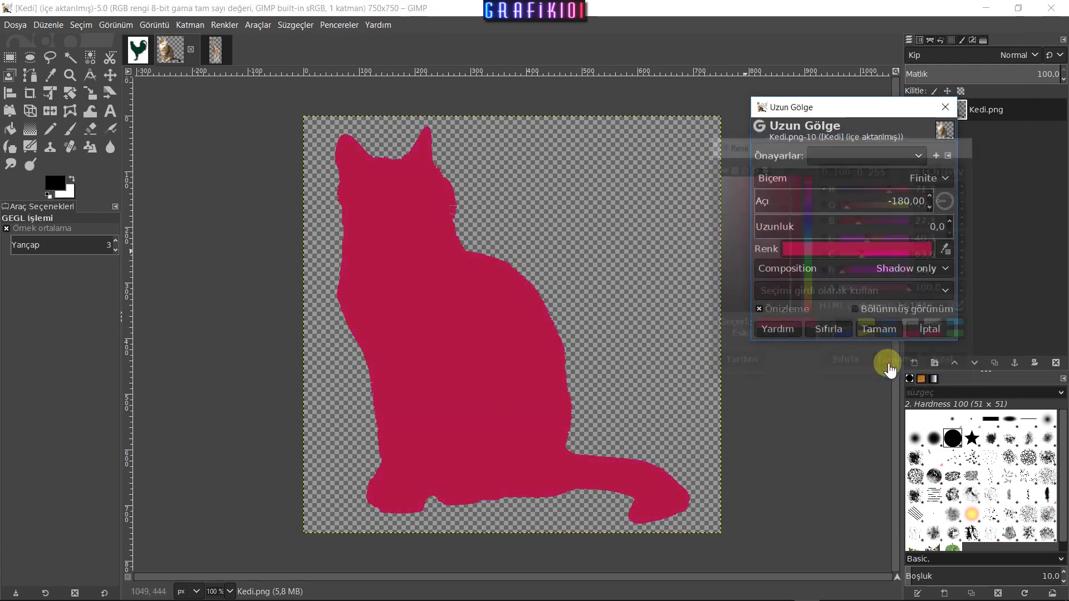
click(875, 327)
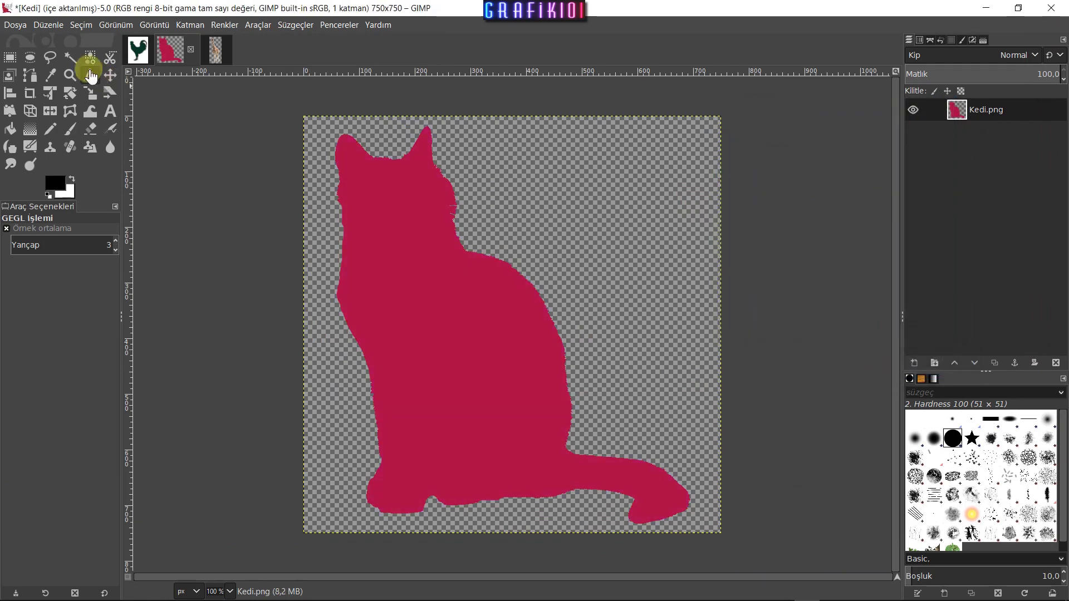
click(70, 57)
click(435, 301)
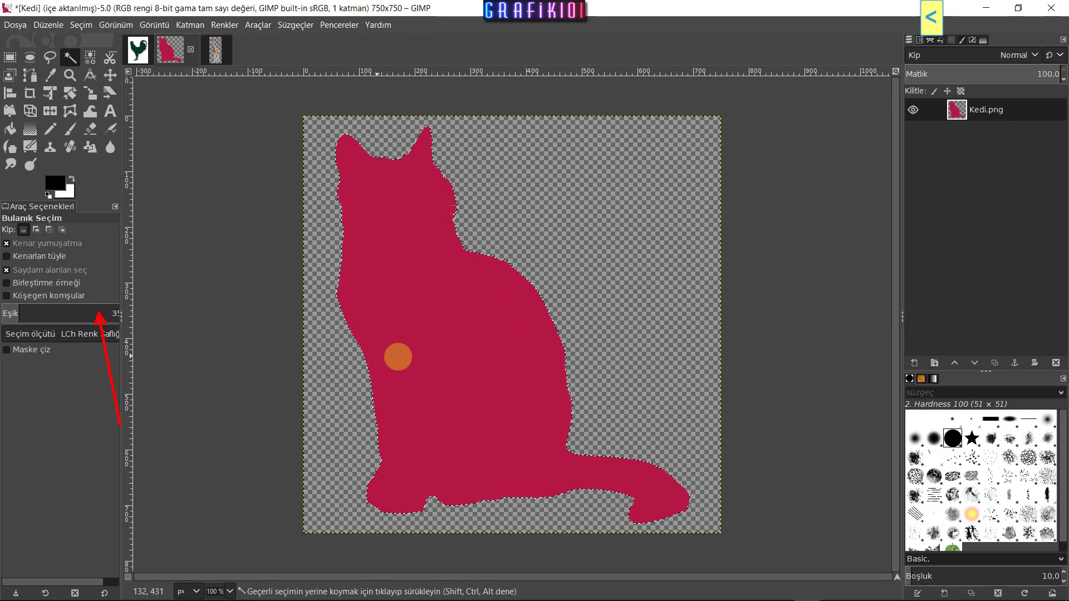
Shrink the cat selection inward by 10 px
click(81, 25)
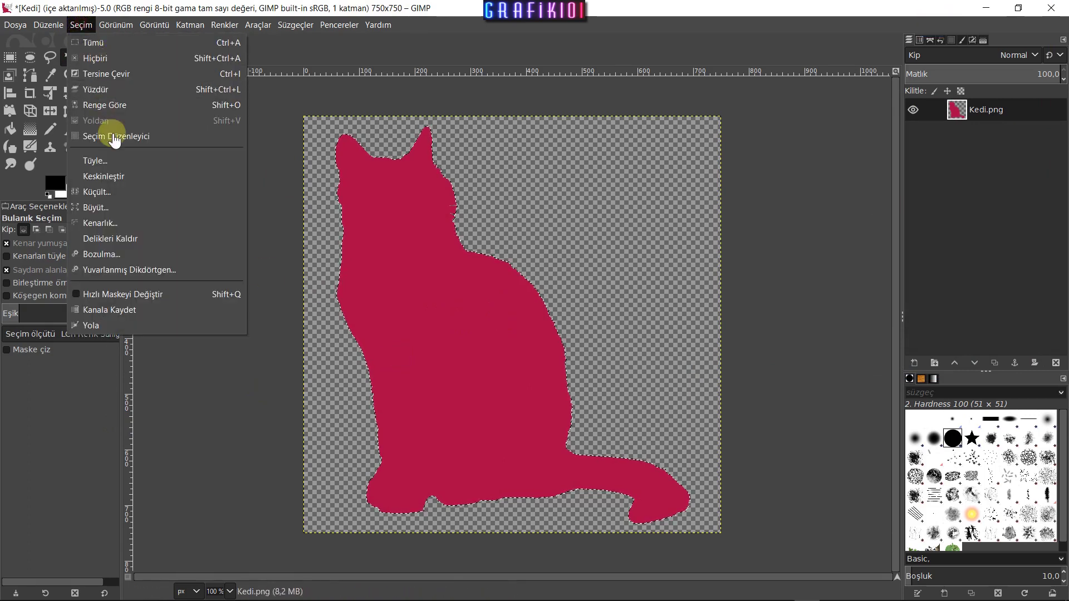
click(135, 197)
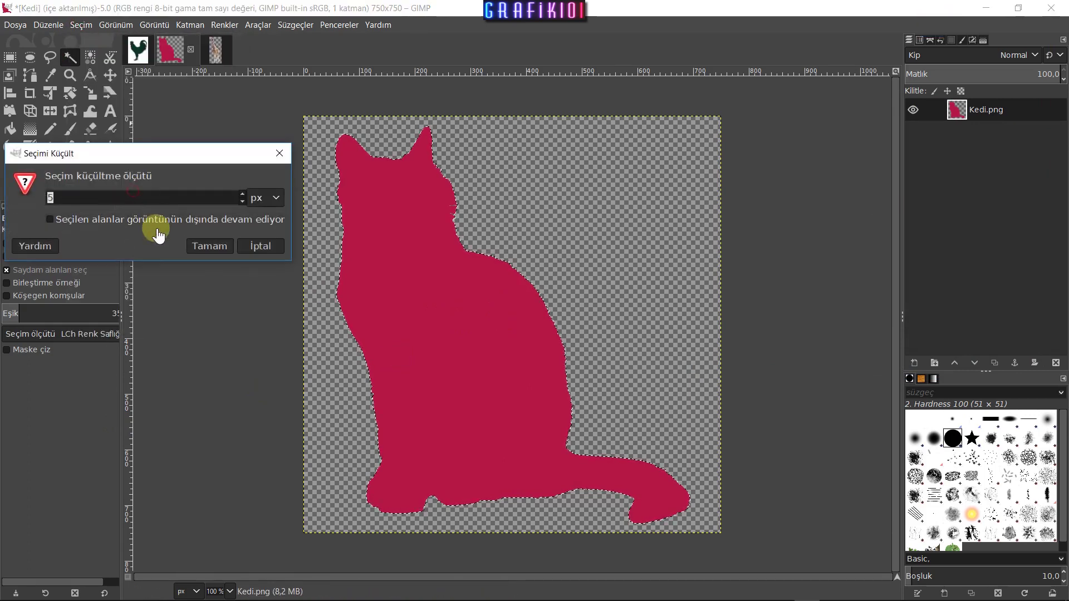
text(10)
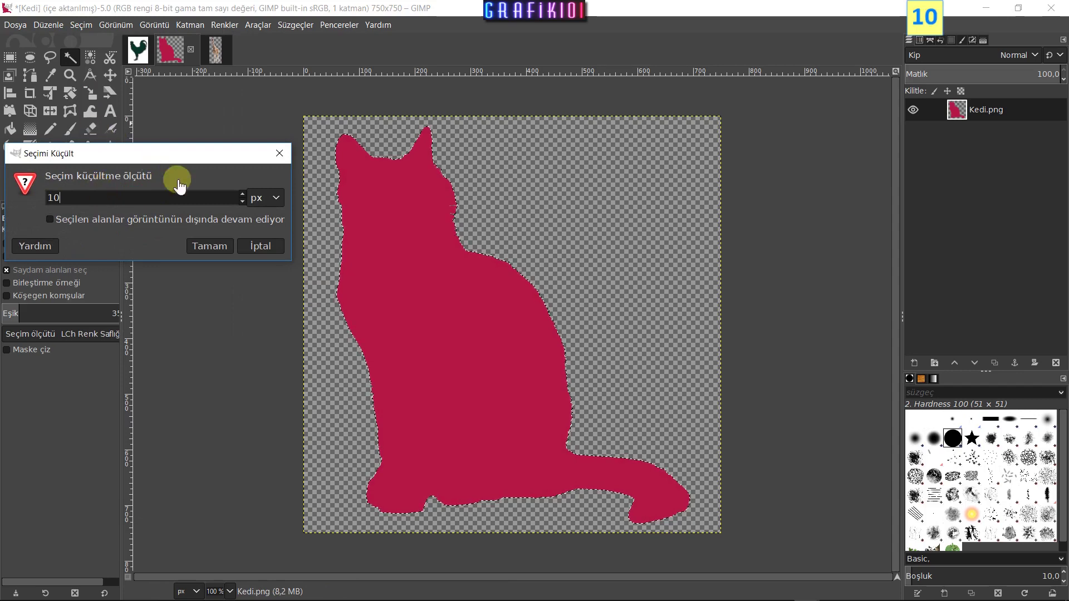
click(215, 245)
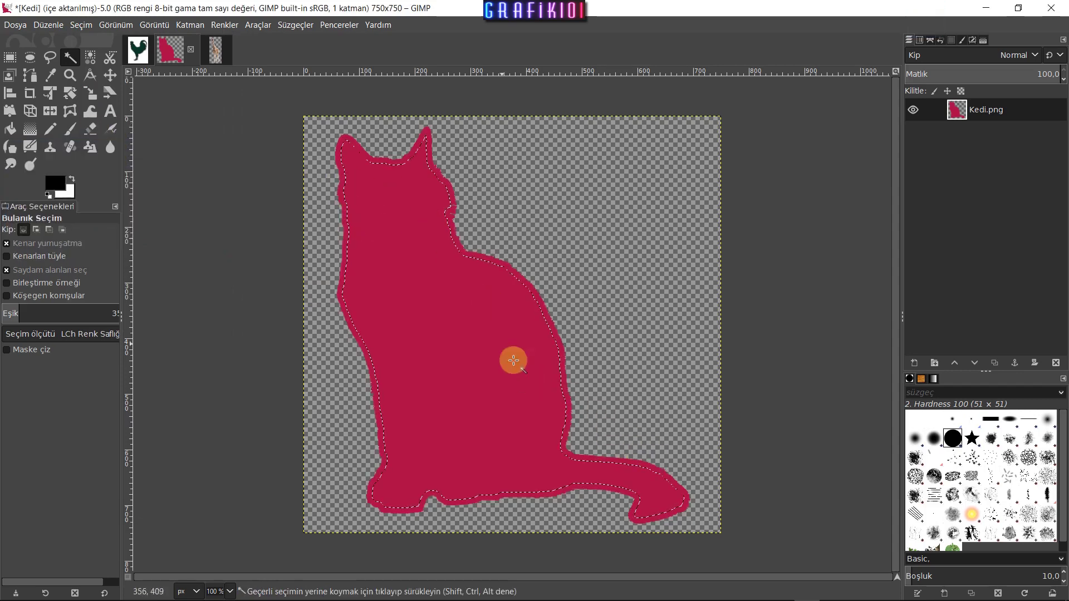
click(10, 128)
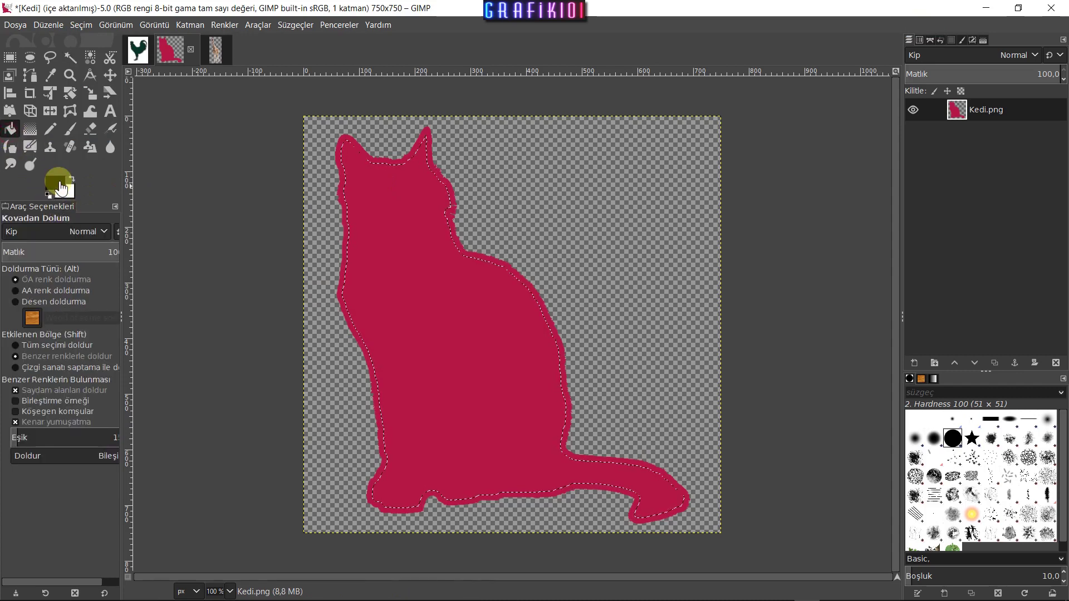
Bucket-fill the shrunken cat selection with yellow, then select none
click(60, 186)
click(164, 219)
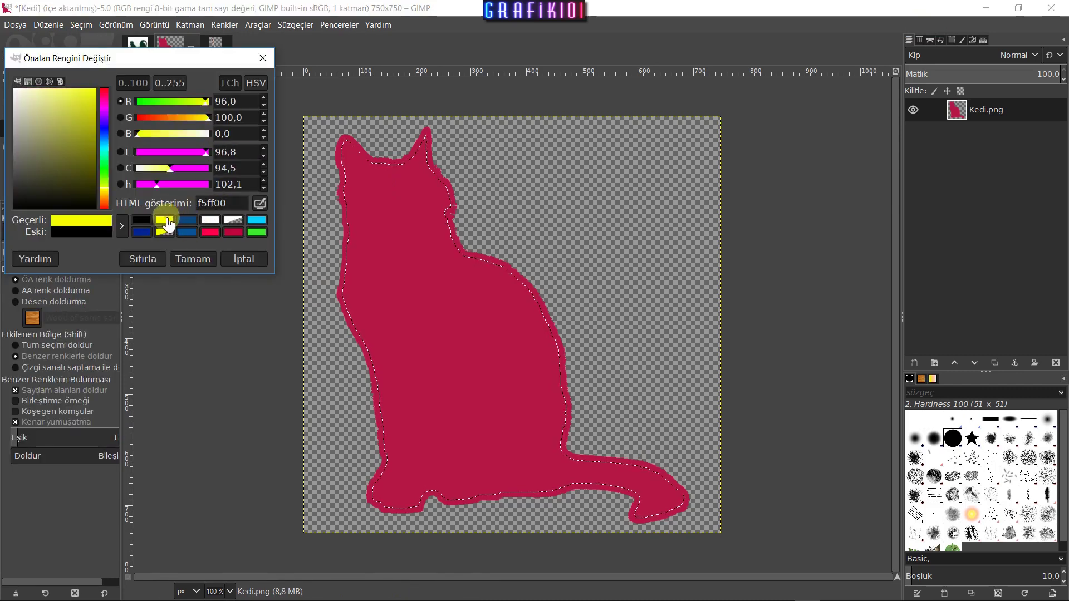
click(192, 259)
click(398, 296)
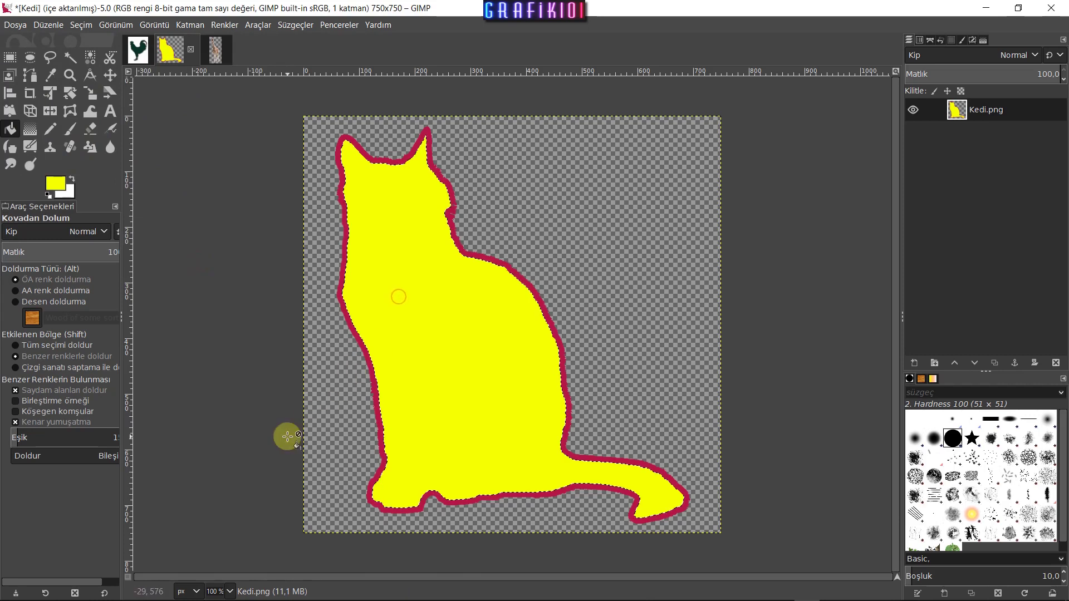
key(ctrl+shift+a)
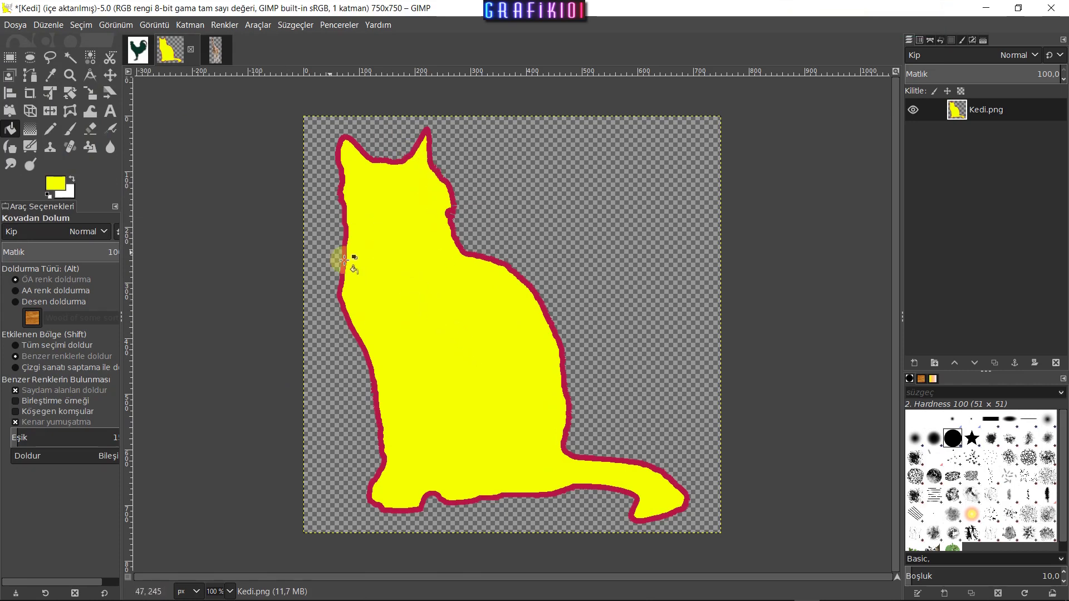
click(216, 49)
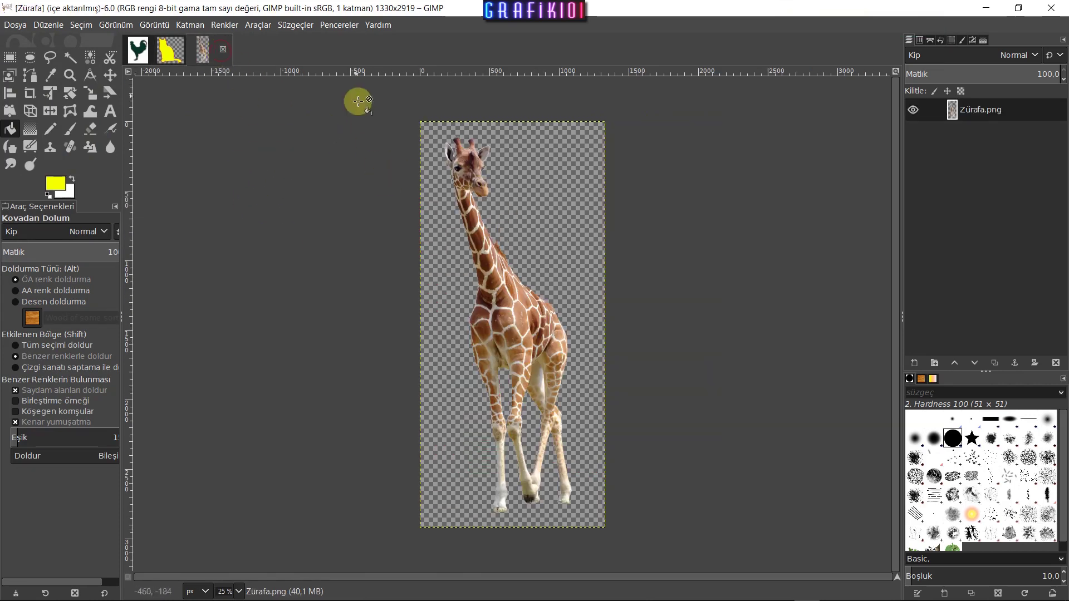
Rerun Long Shadow on the giraffe with angle -180, length 0, Shadow only
click(306, 32)
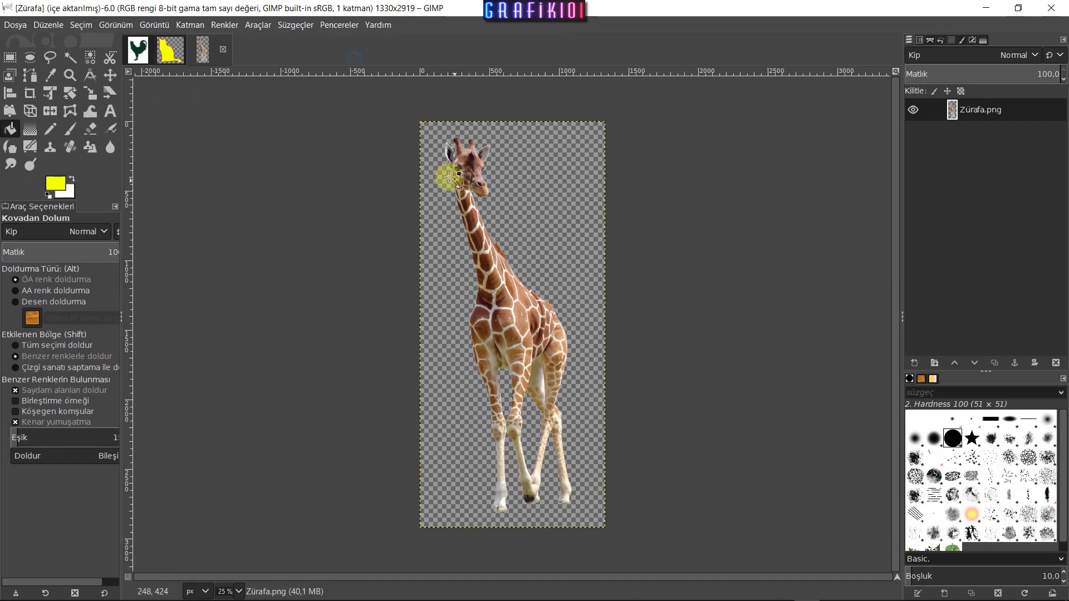
key(shift+ctrl+f)
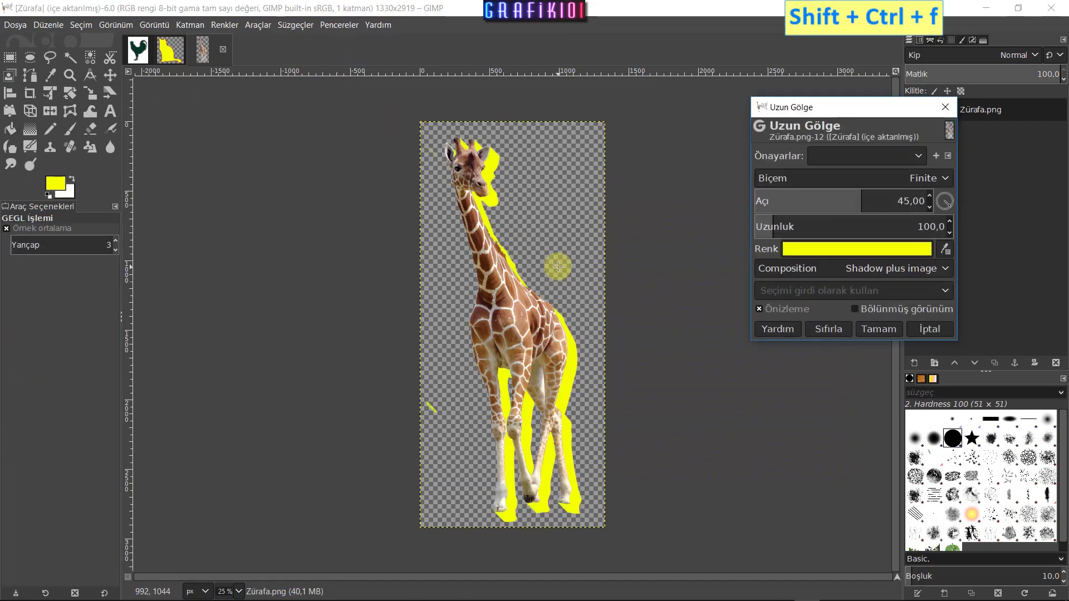
click(808, 202)
drag(807, 202, 744, 215)
click(846, 262)
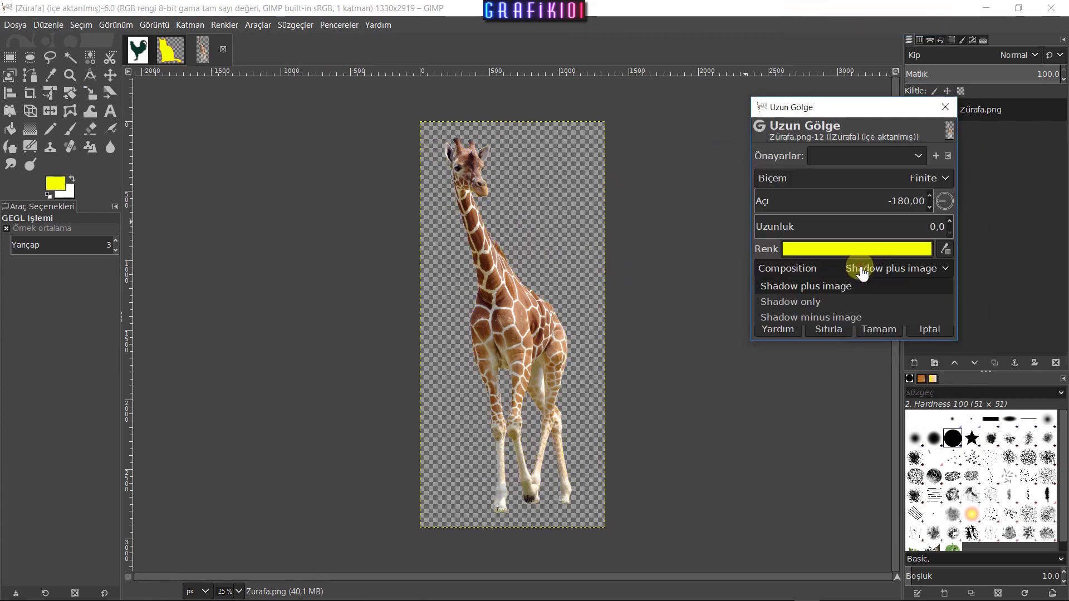
click(838, 299)
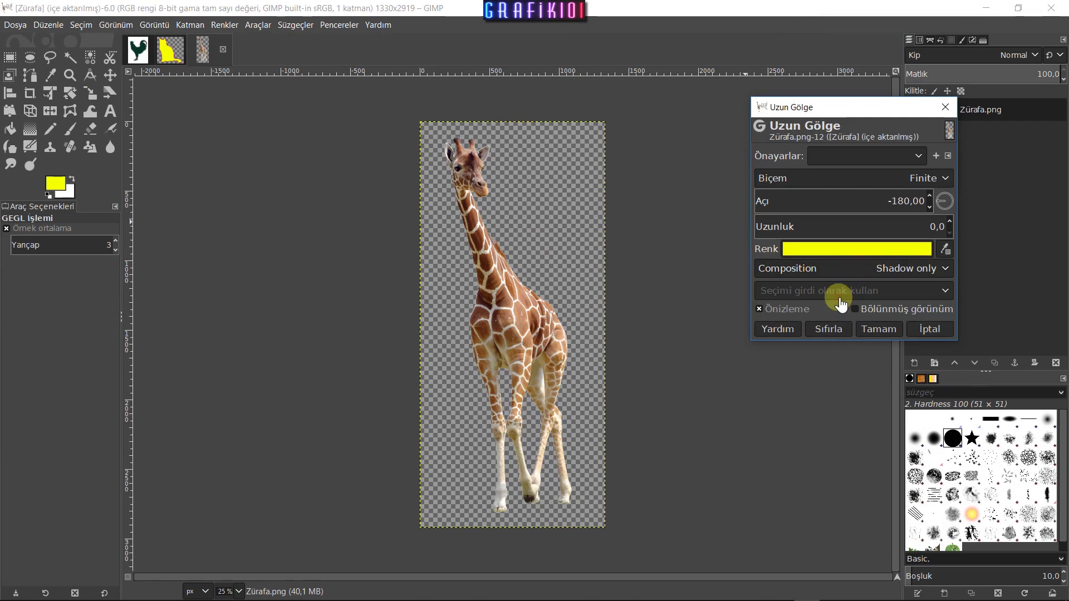
Set the giraffe shadow colour to orange and apply the effect
click(848, 256)
drag(816, 294, 818, 311)
key(Return)
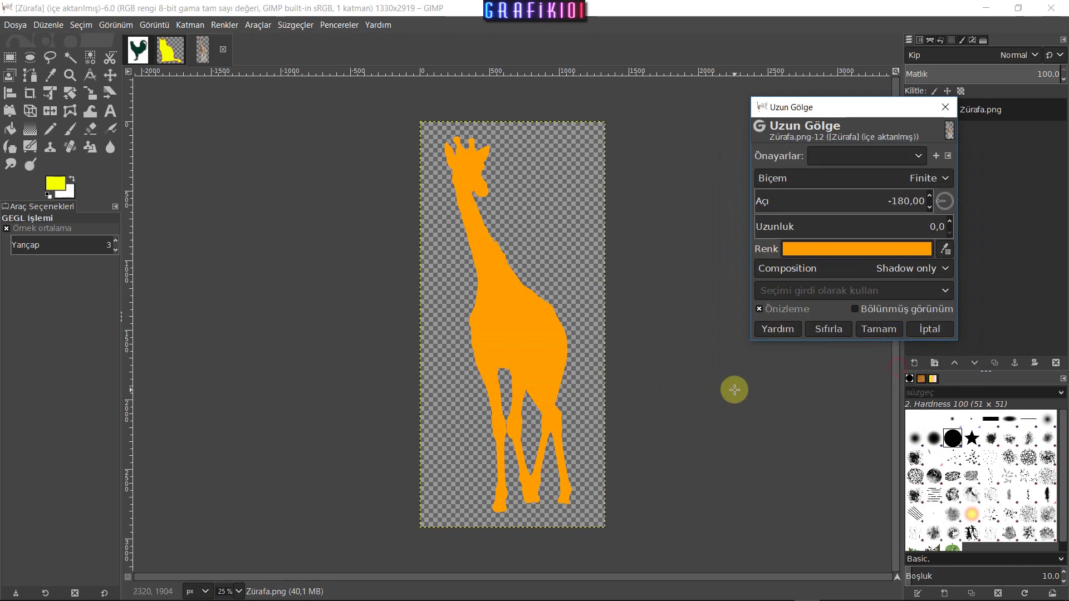
click(884, 330)
key(u)
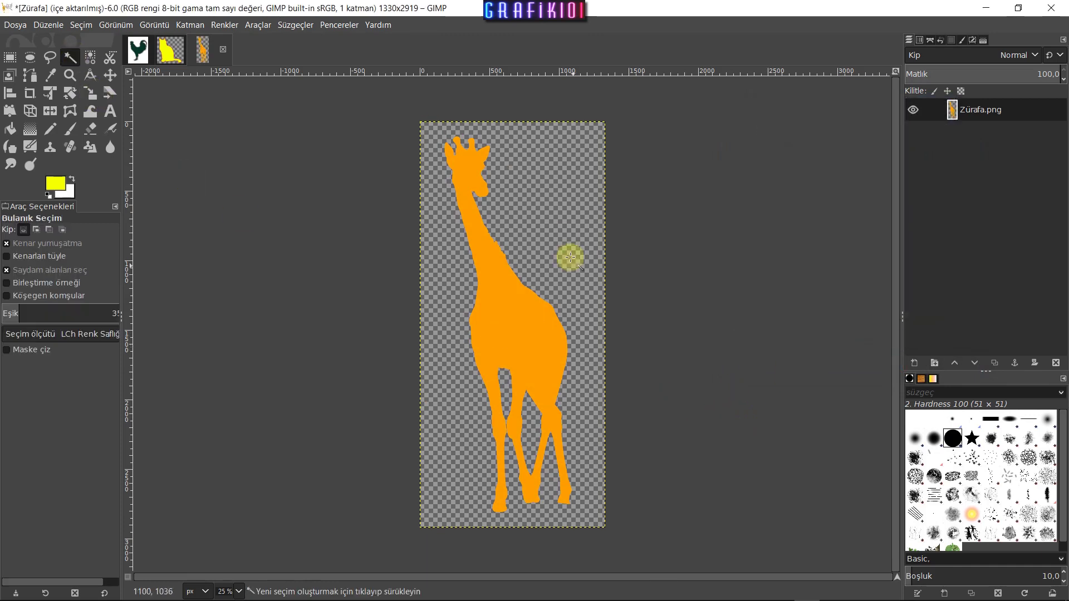
Fuzzy-select the orange giraffe, trial a gradient down its neck, then cancel it
click(532, 328)
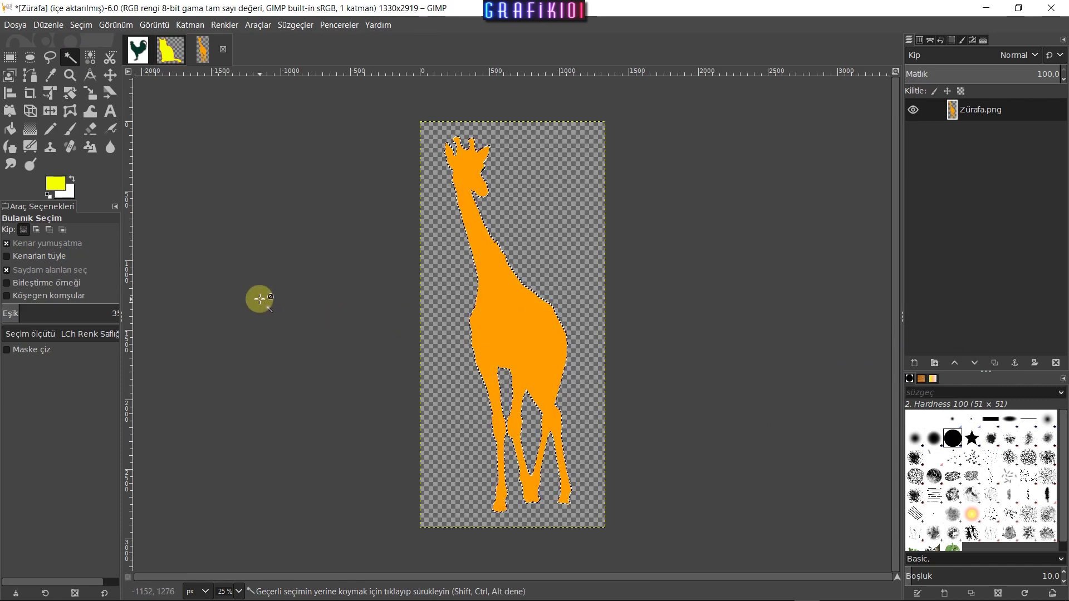
click(30, 128)
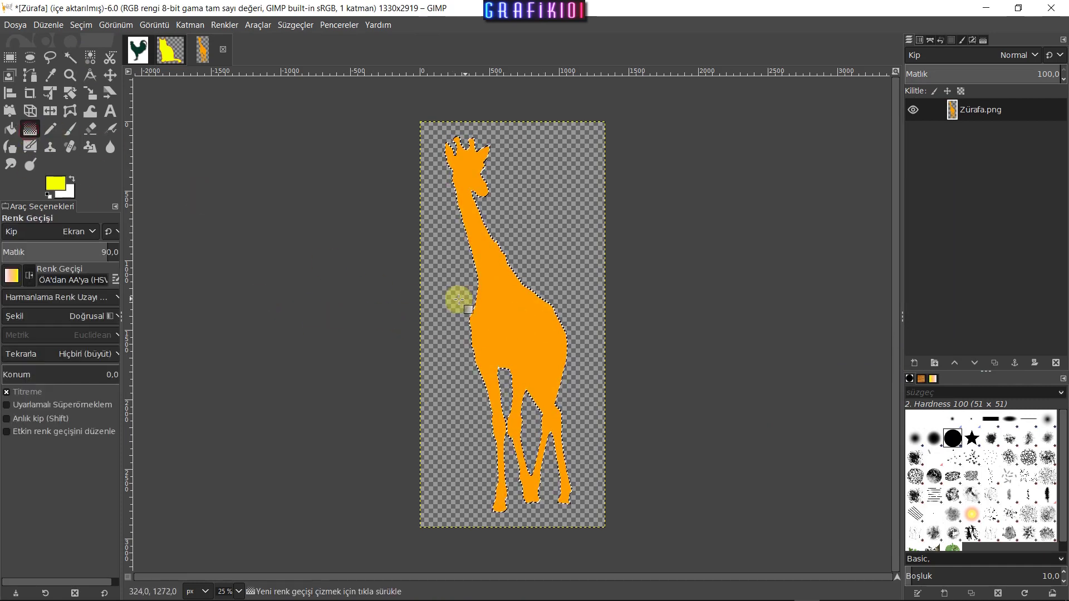
drag(466, 140, 471, 185)
drag(481, 253, 508, 327)
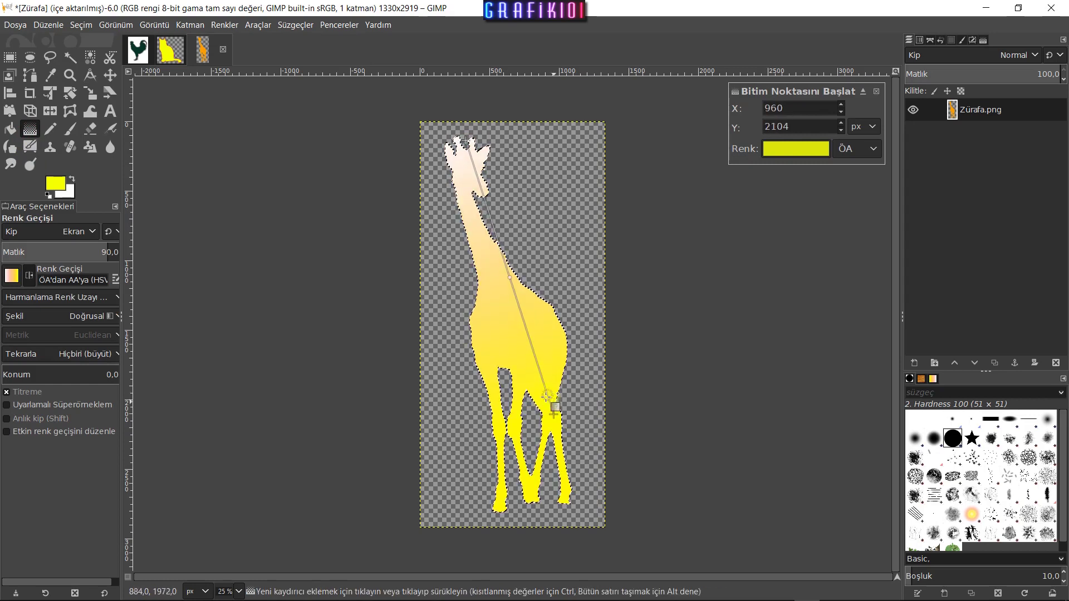
key(Escape)
Draw an Abstract 1 gradient from the giraffe's head to its legs
click(11, 277)
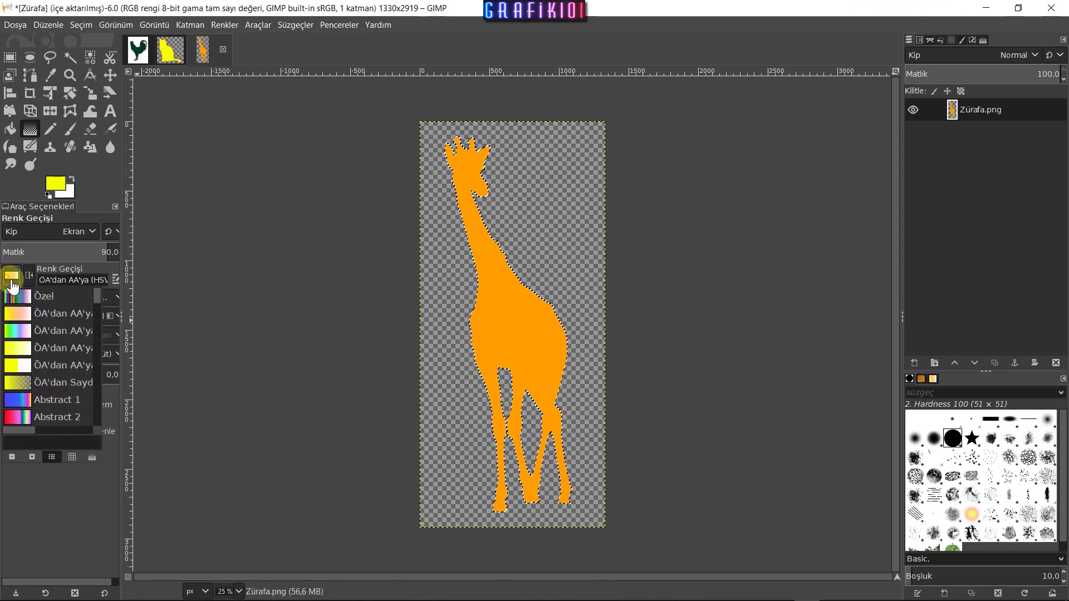
click(19, 399)
click(18, 400)
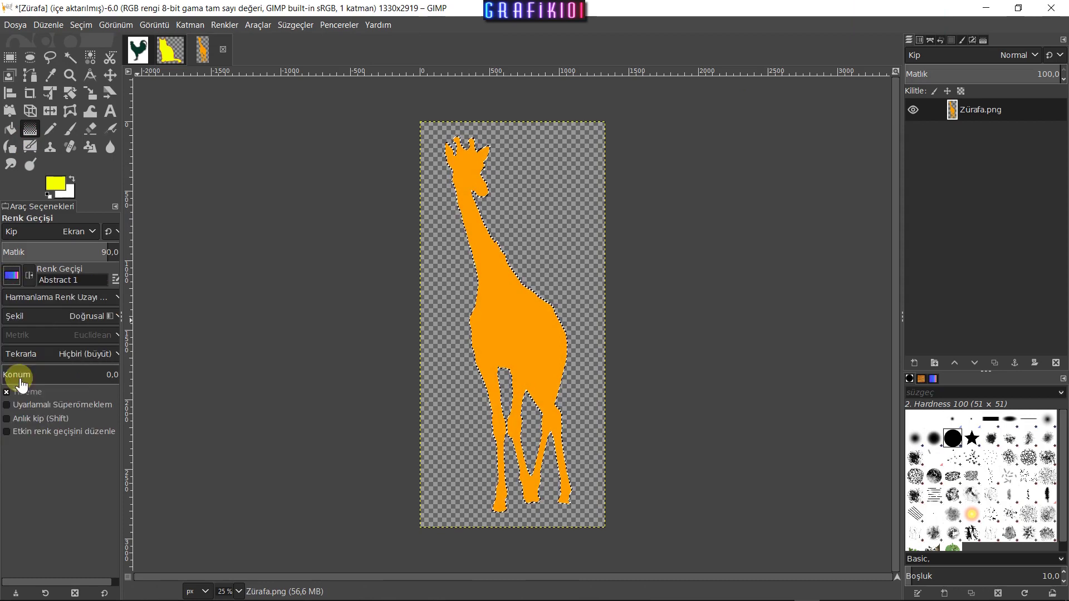
drag(464, 140, 571, 512)
Switch to the Custom gradient, add a magenta stop mid-body, and commit the fill
click(11, 275)
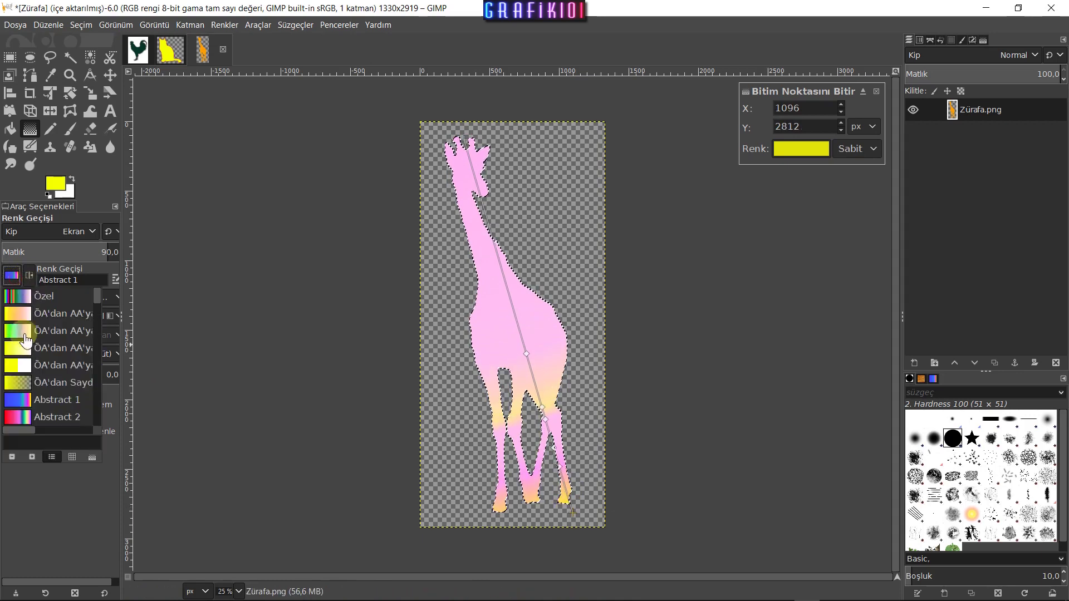
click(18, 296)
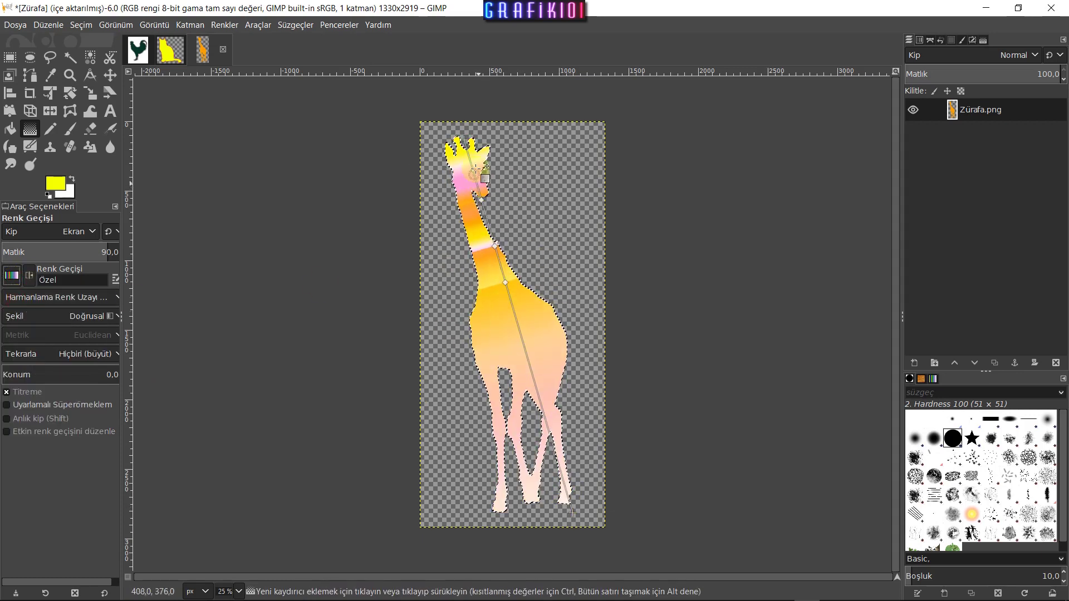
click(496, 254)
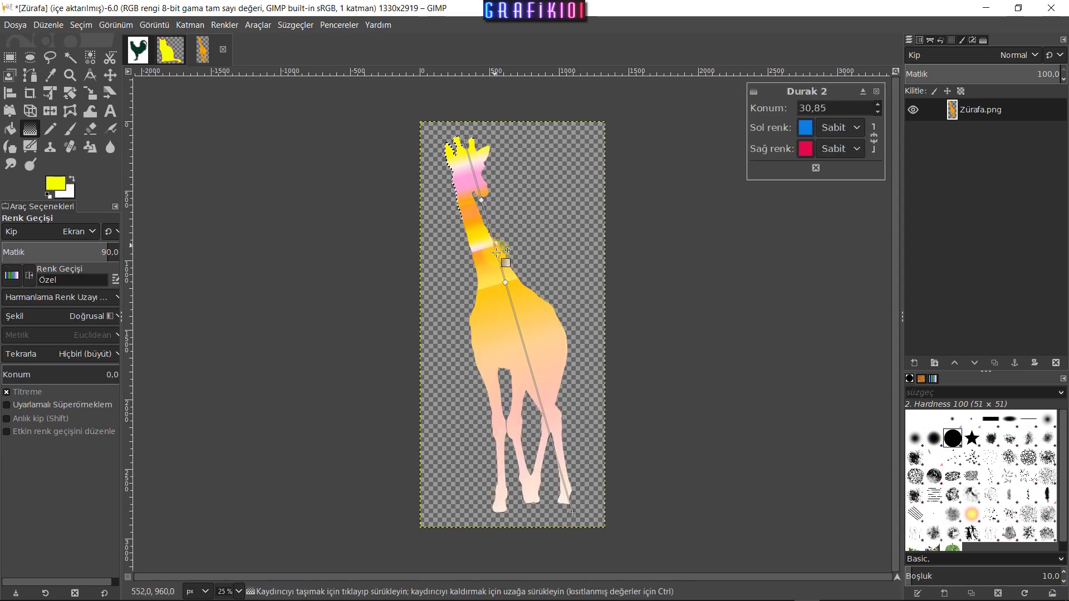
mouse_move(509, 304)
mouse_down()
mouse_move(517, 362)
mouse_move(510, 331)
mouse_up()
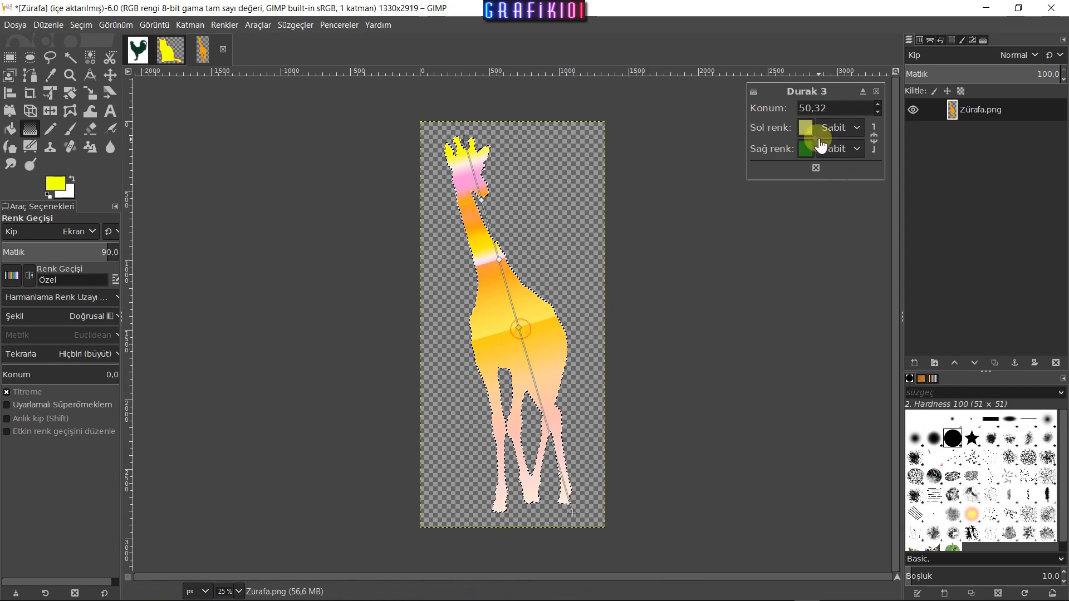
click(807, 130)
drag(778, 167, 715, 89)
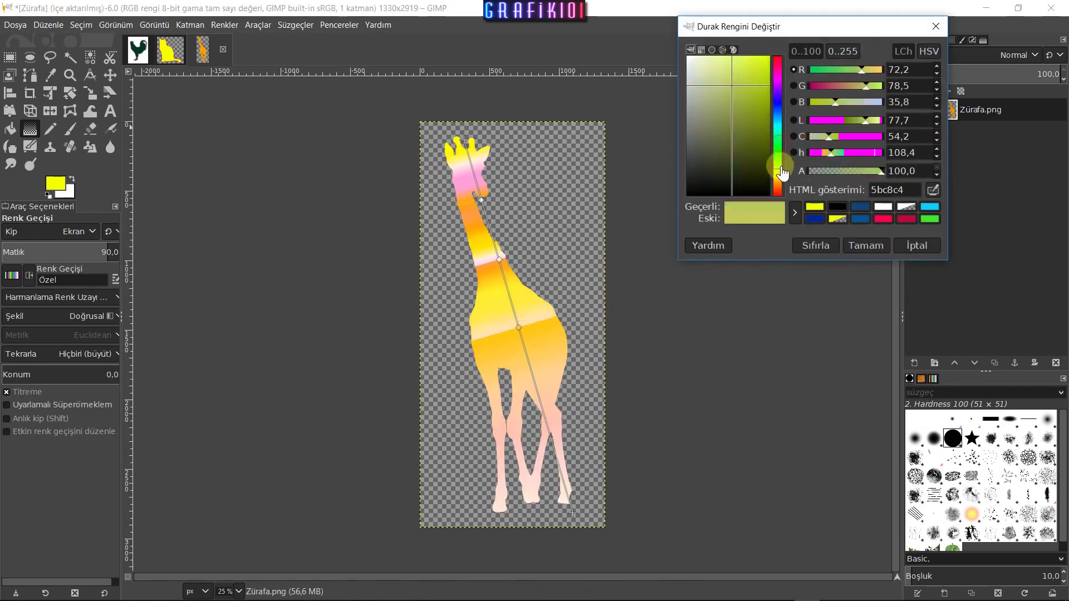
click(865, 246)
click(11, 56)
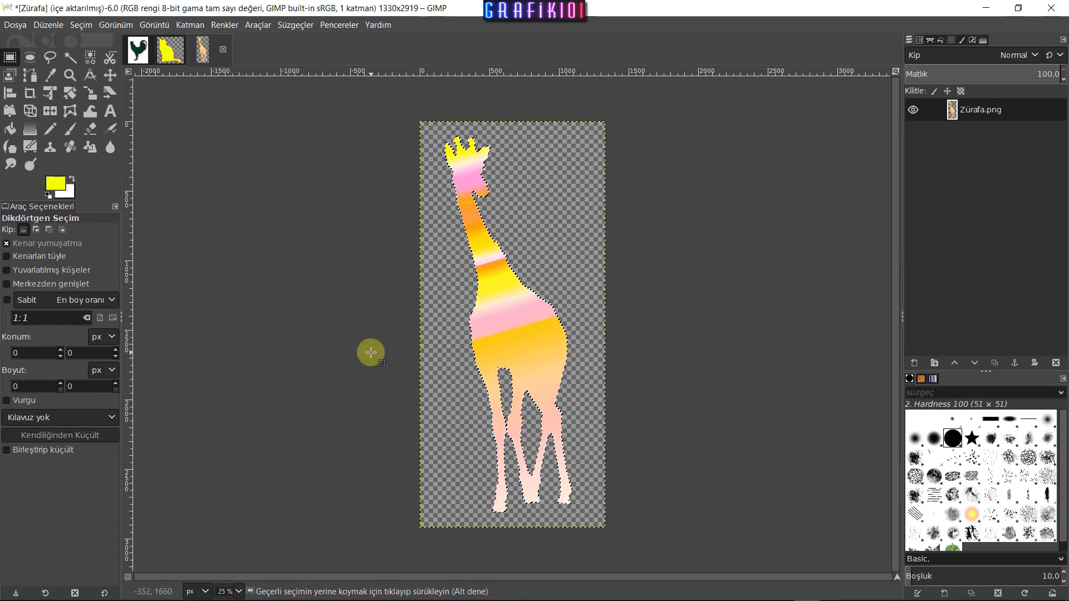
Deselect, add a white layer beneath Zürafa.png, and hide that layer
key(ctrl+shift+a)
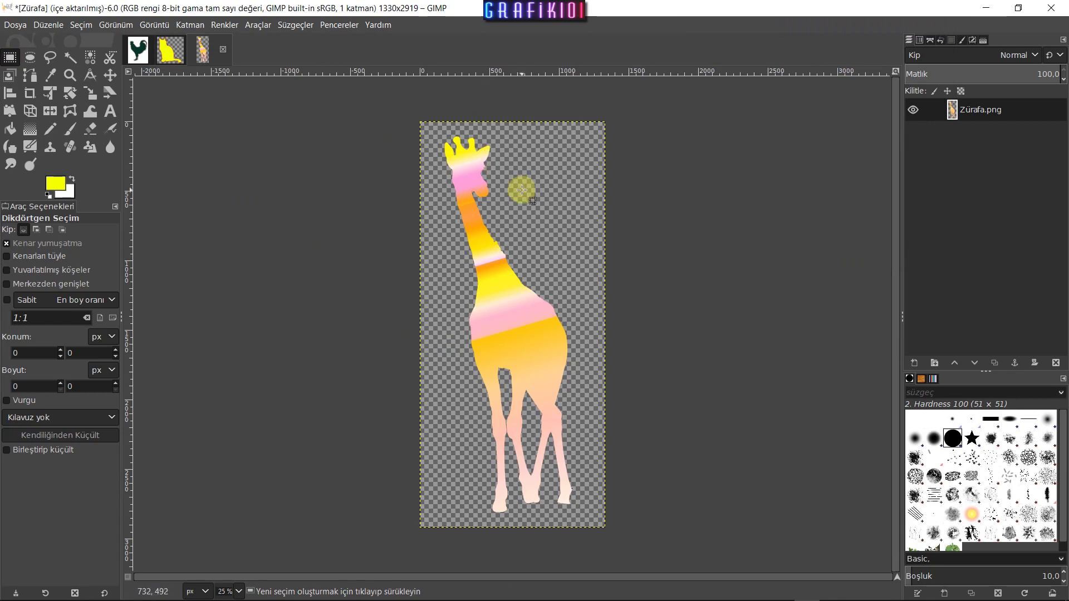
click(914, 363)
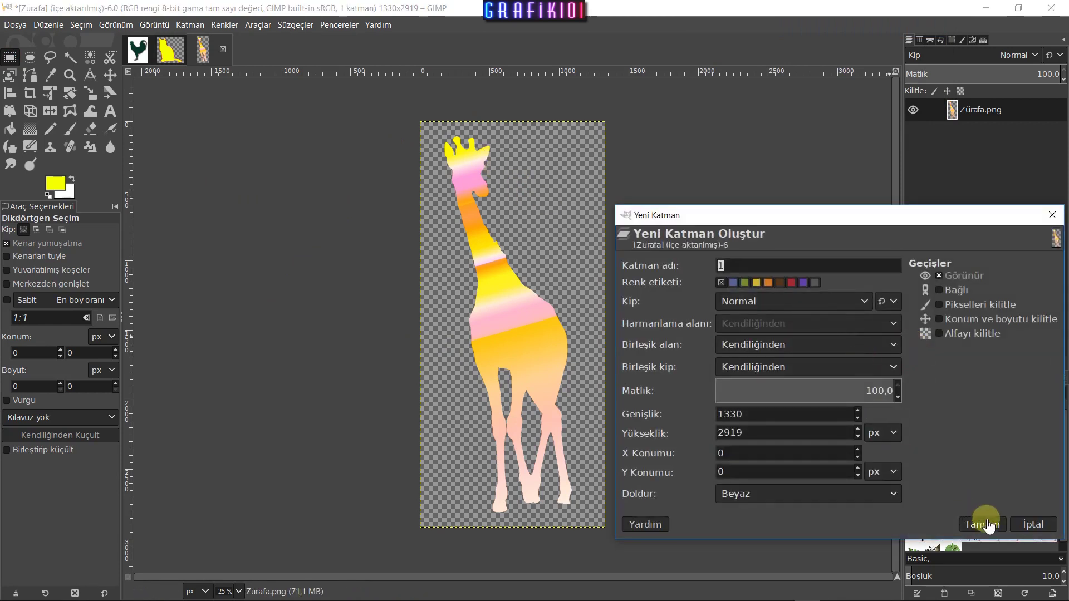
click(982, 524)
drag(981, 131, 968, 108)
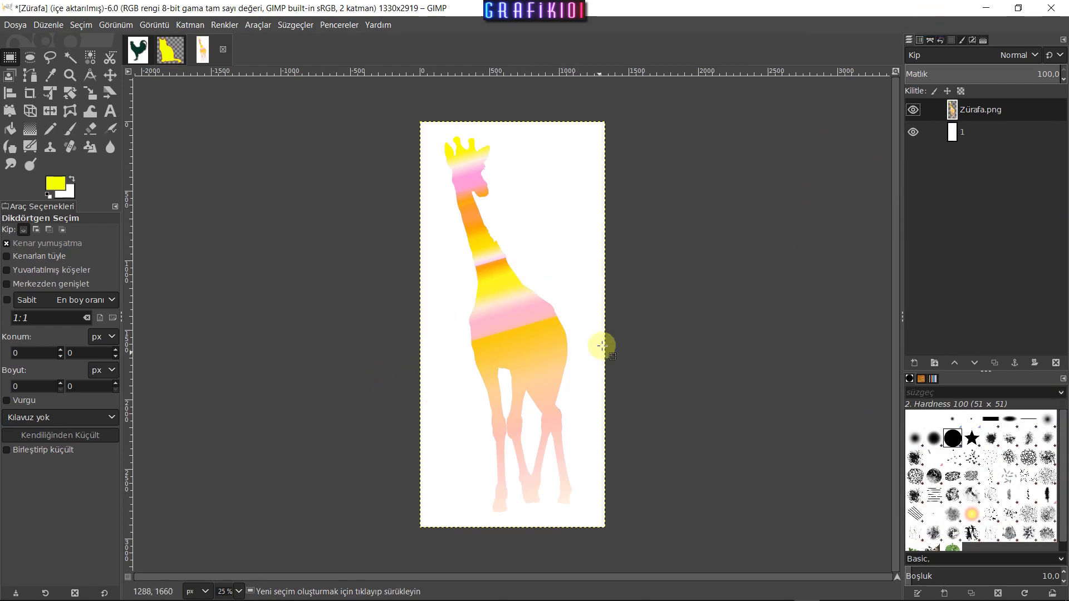
click(913, 132)
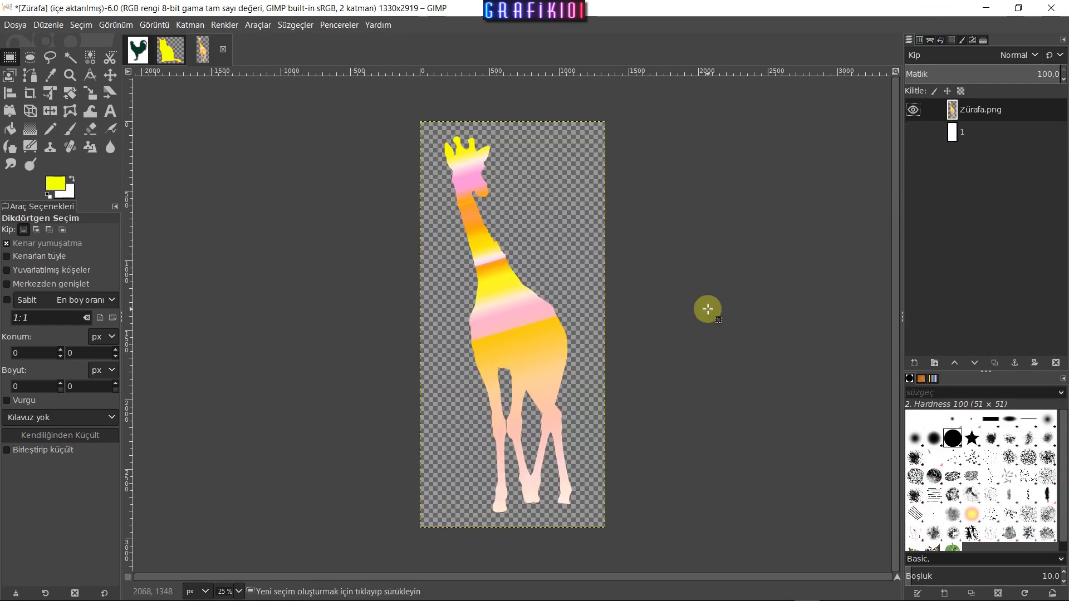